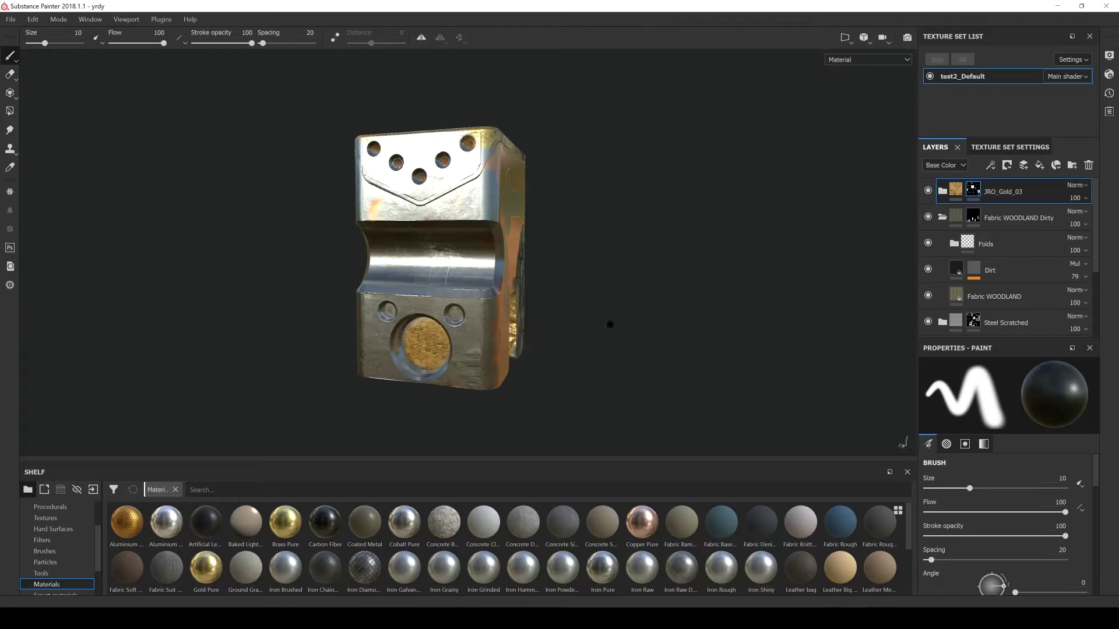
Export the test2_Default texture set as targa files using the Vray configuration at the 2048x2048 document size
alt+middle_drag(610, 324, 646, 330)
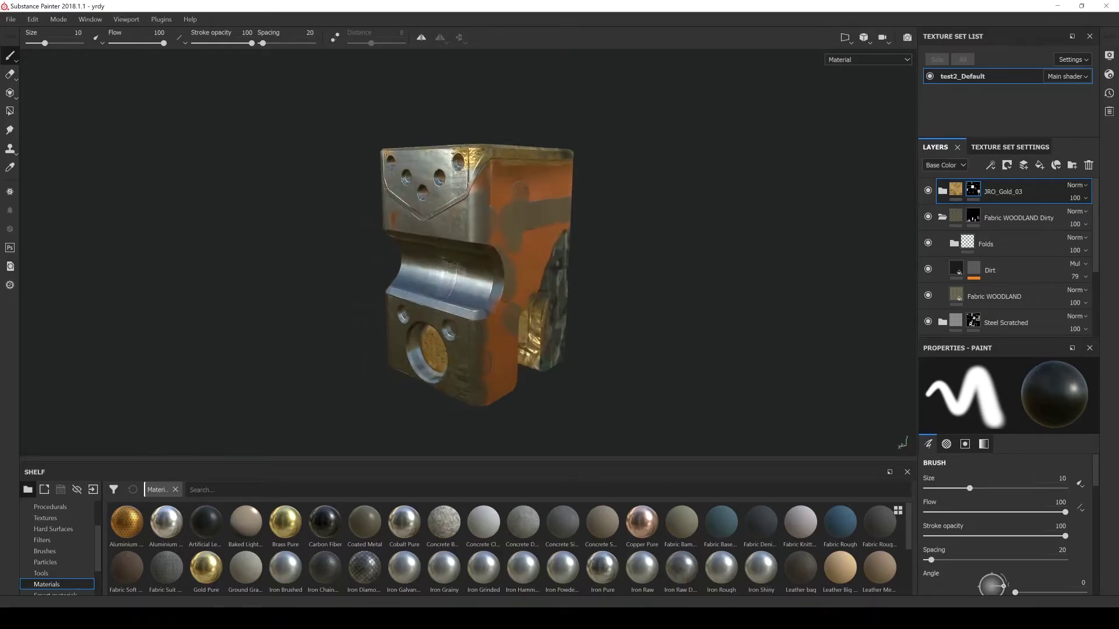
alt+drag(639, 287, 554, 285)
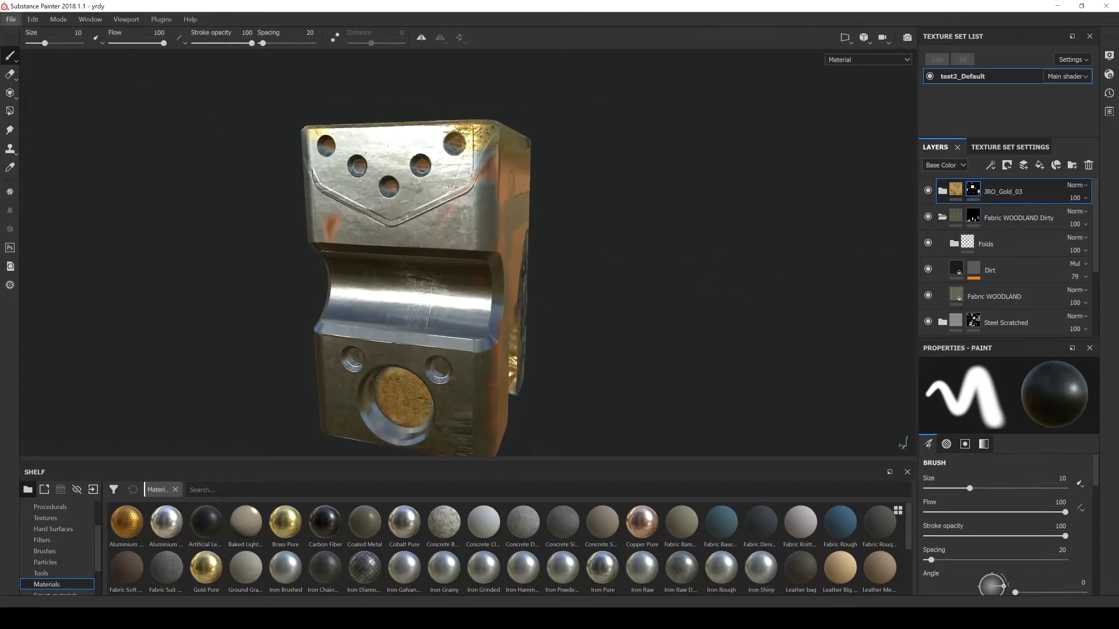
click(11, 20)
click(56, 230)
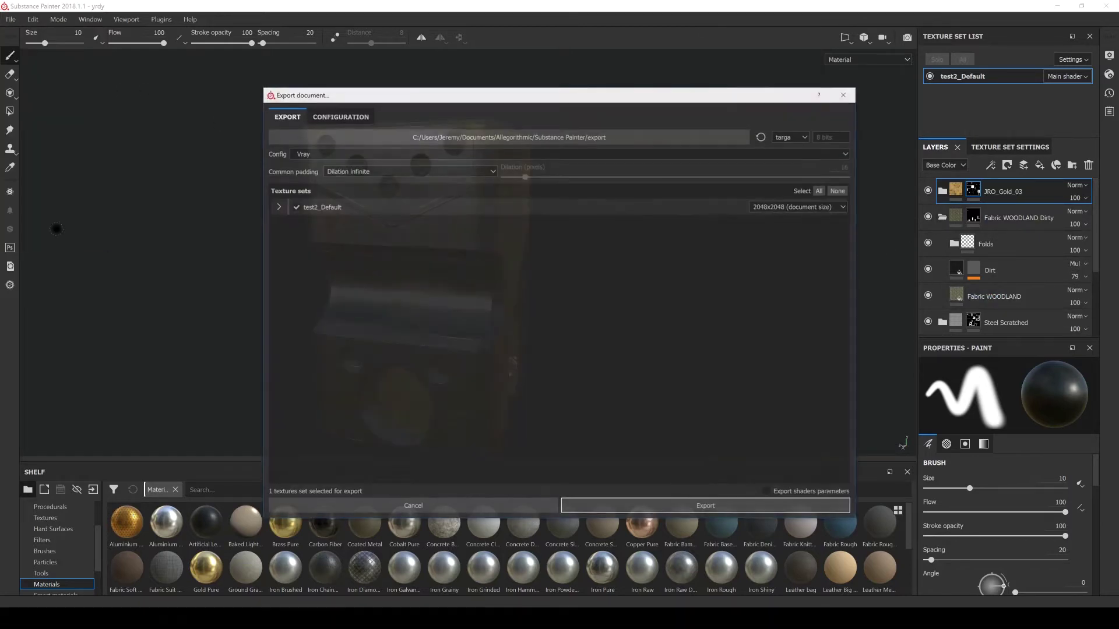
click(570, 153)
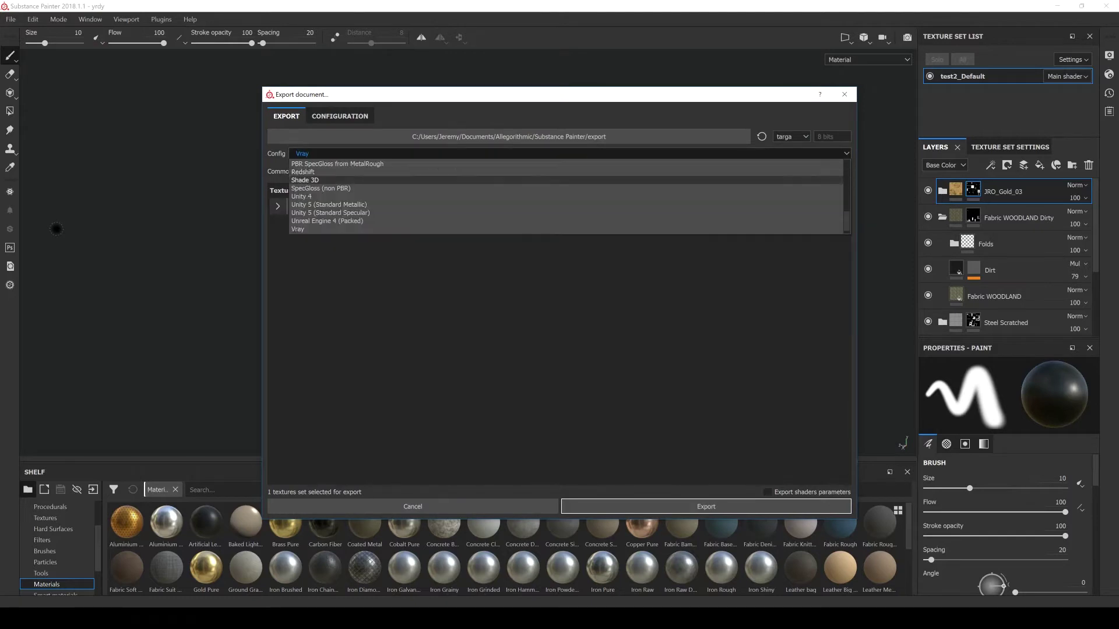
scroll(566, 197, up, 7)
scroll(567, 197, down, 2)
scroll(565, 199, down, 5)
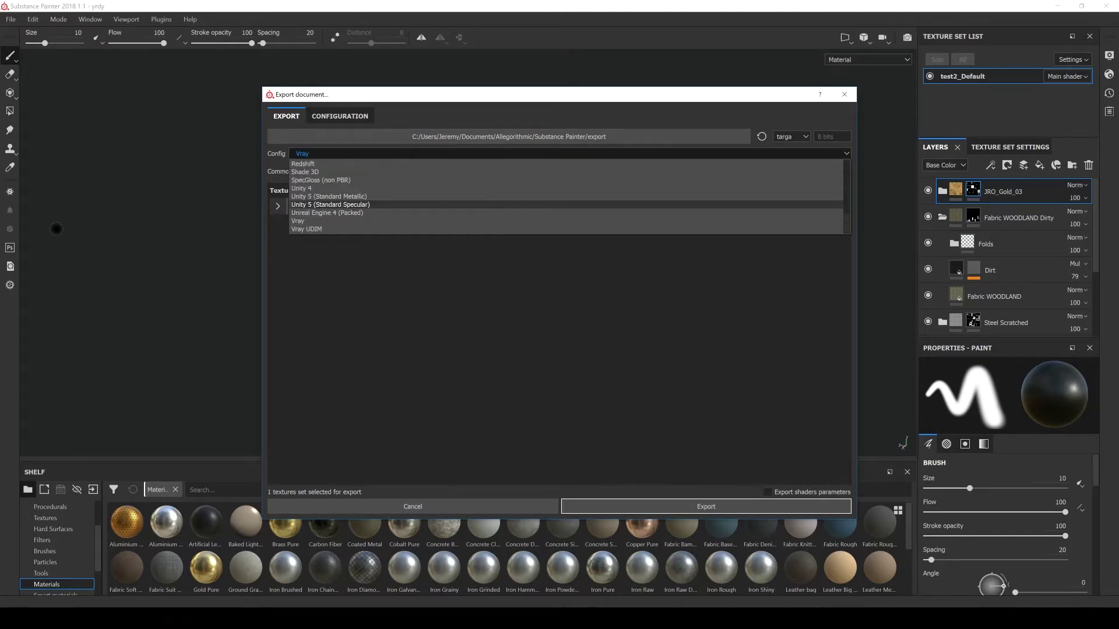
click(298, 221)
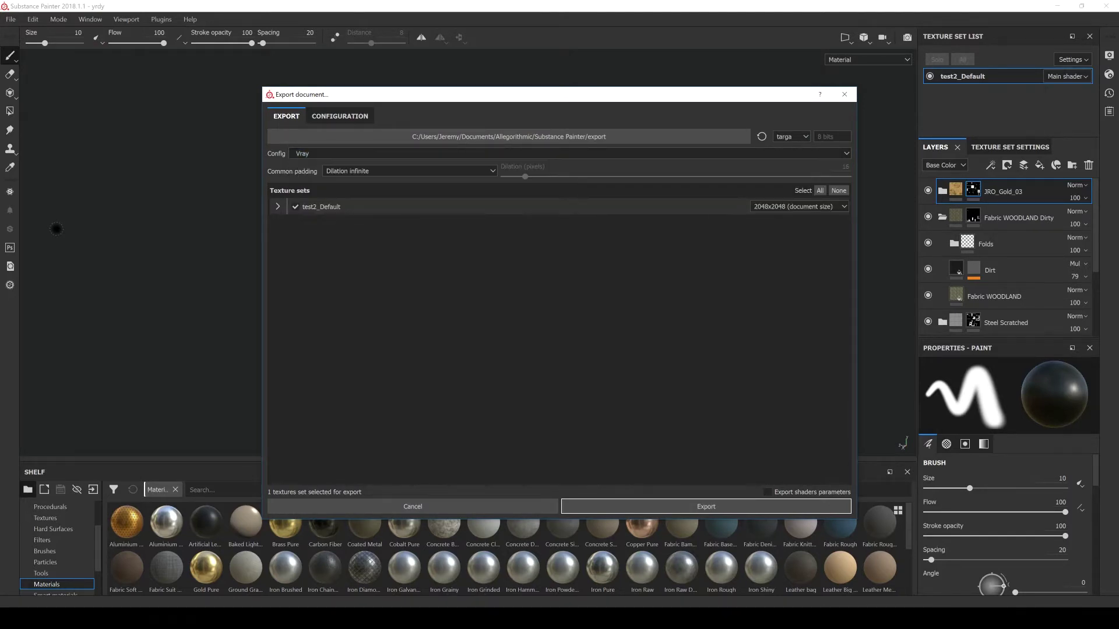
key(Return)
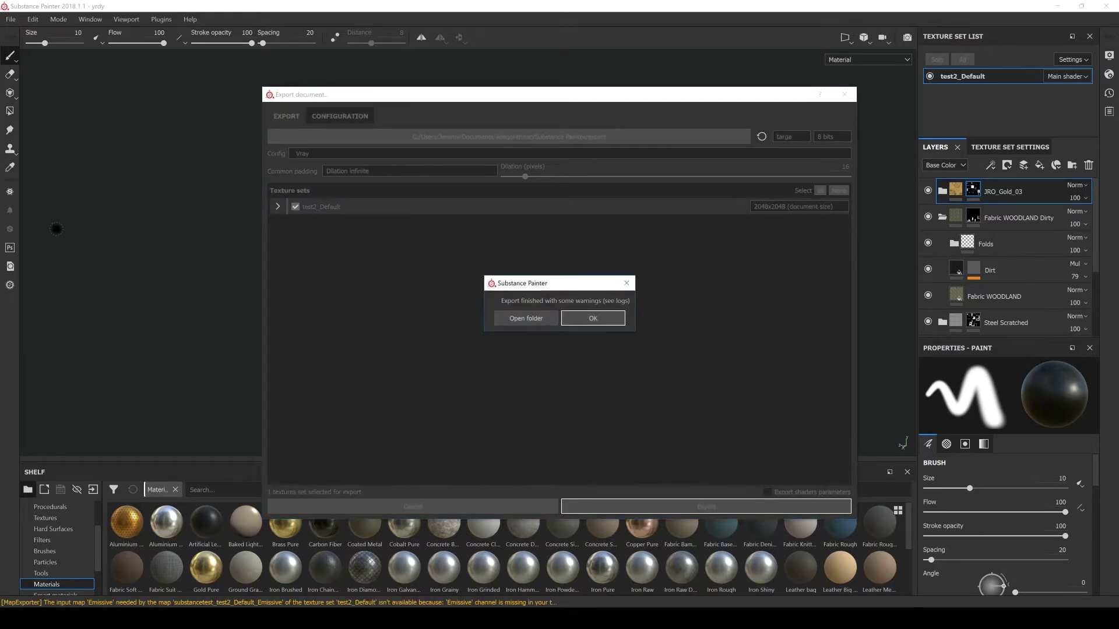
Open the export folder and copy the six exported substancetest_test2_Default TGA files
click(526, 318)
drag(586, 214, 241, 104)
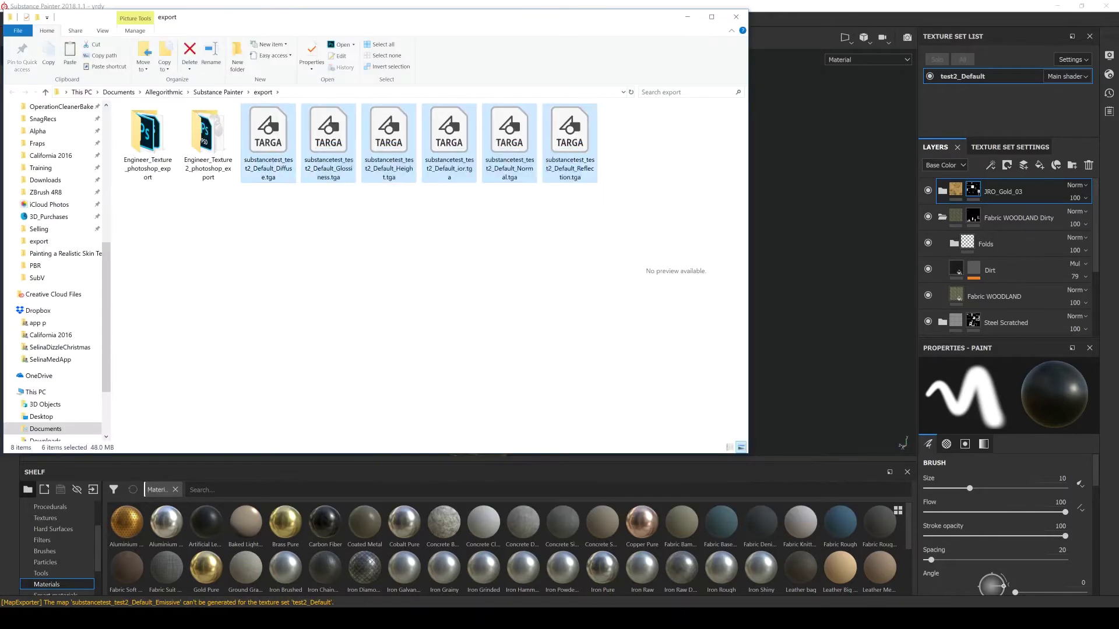
right_click(266, 140)
click(216, 287)
Create a new folder named YOOOOOOOOOOO inside the EXPERIMENTS folder
scroll(64, 233, up, 2)
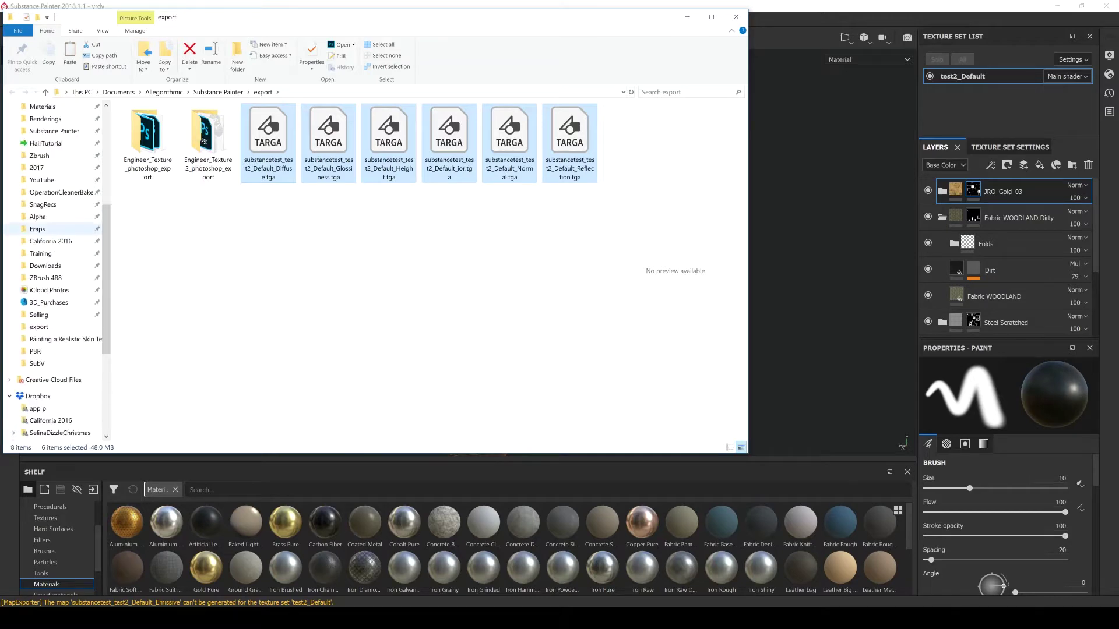
scroll(52, 262, up, 5)
click(58, 118)
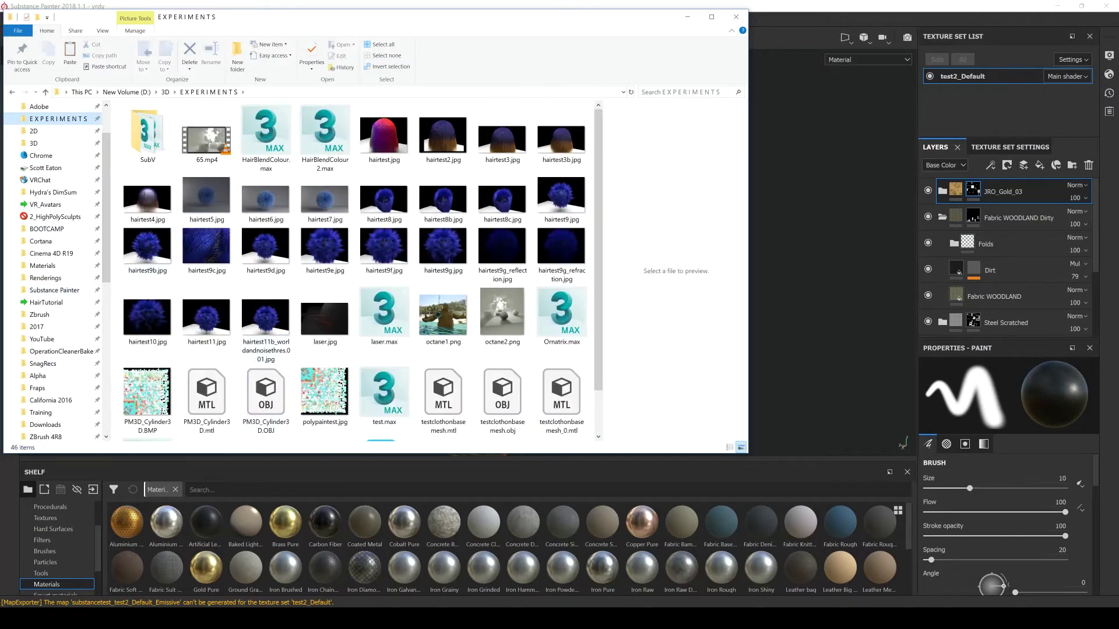
right_click(229, 356)
mouse_move(262, 495)
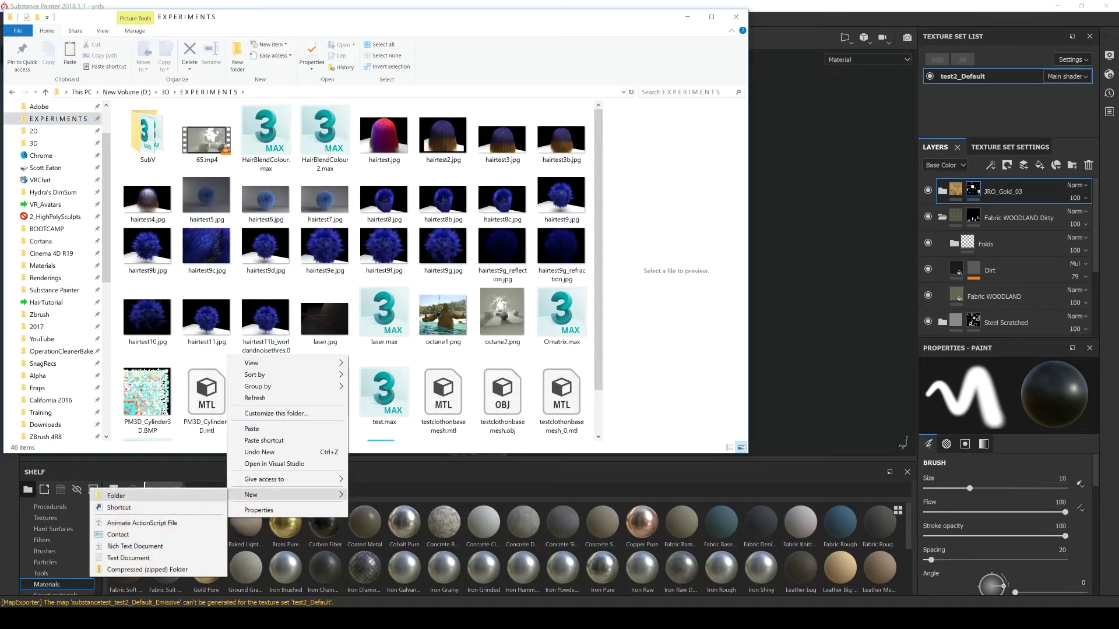
click(117, 496)
text(Y)
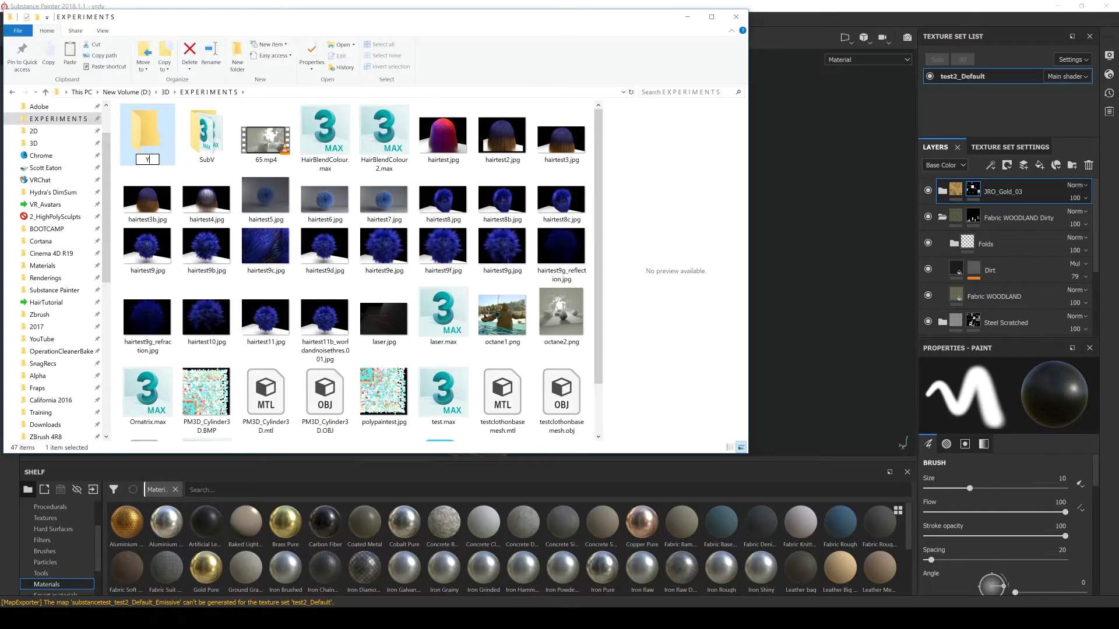
text(UOOOOOOOOOOOO)
click(266, 251)
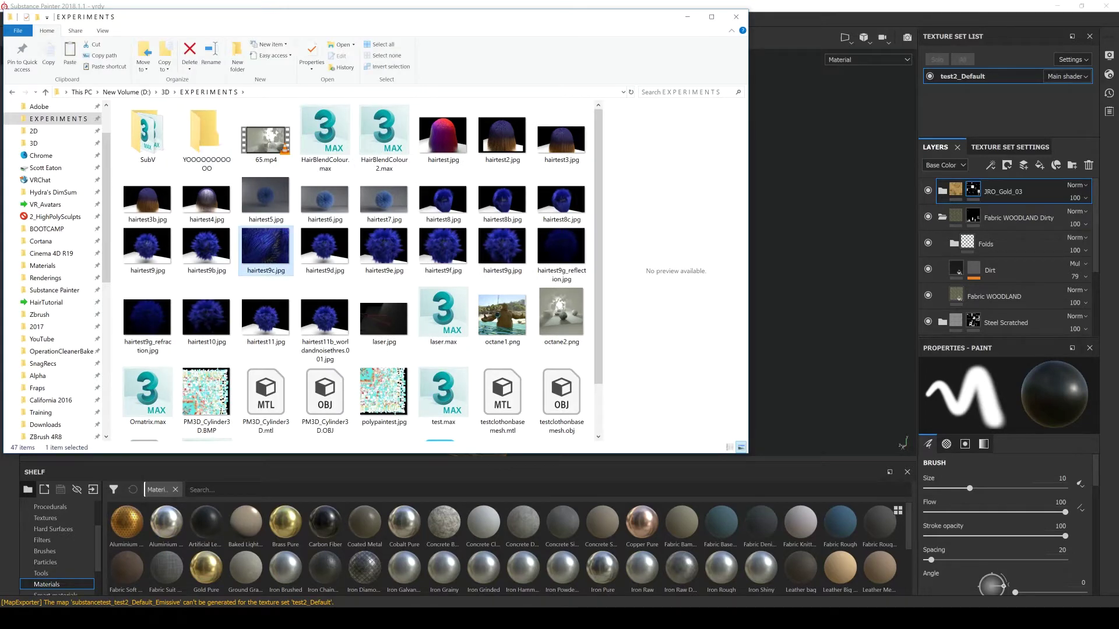
Paste the exported texture files into the YOOOOOOOOOOO folder
double_click(207, 137)
right_click(216, 247)
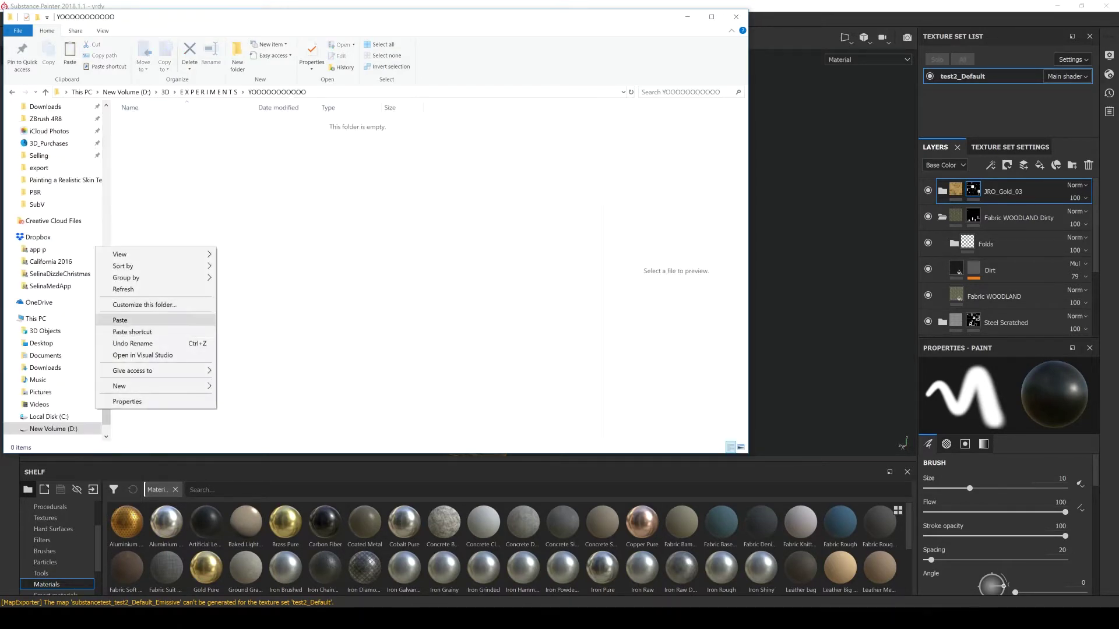
click(120, 319)
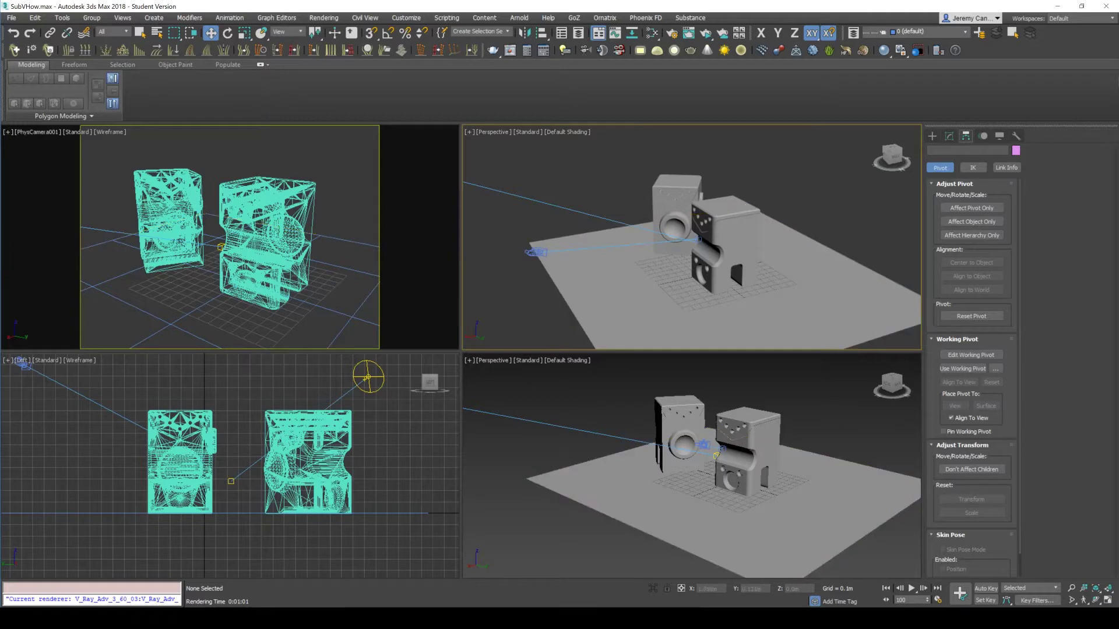
Switch to 3ds Max, test-render the PhysCamera001 view with V-Ray, and close the frame buffer
alt+middle_drag(740, 490, 743, 457)
middle_drag(744, 457, 676, 507)
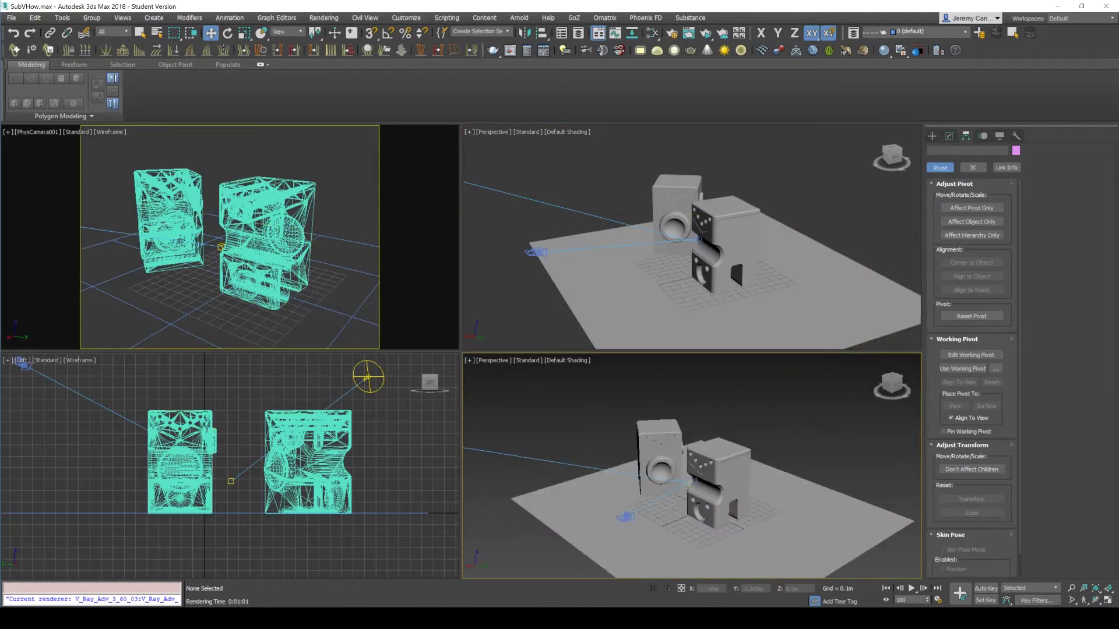
click(347, 251)
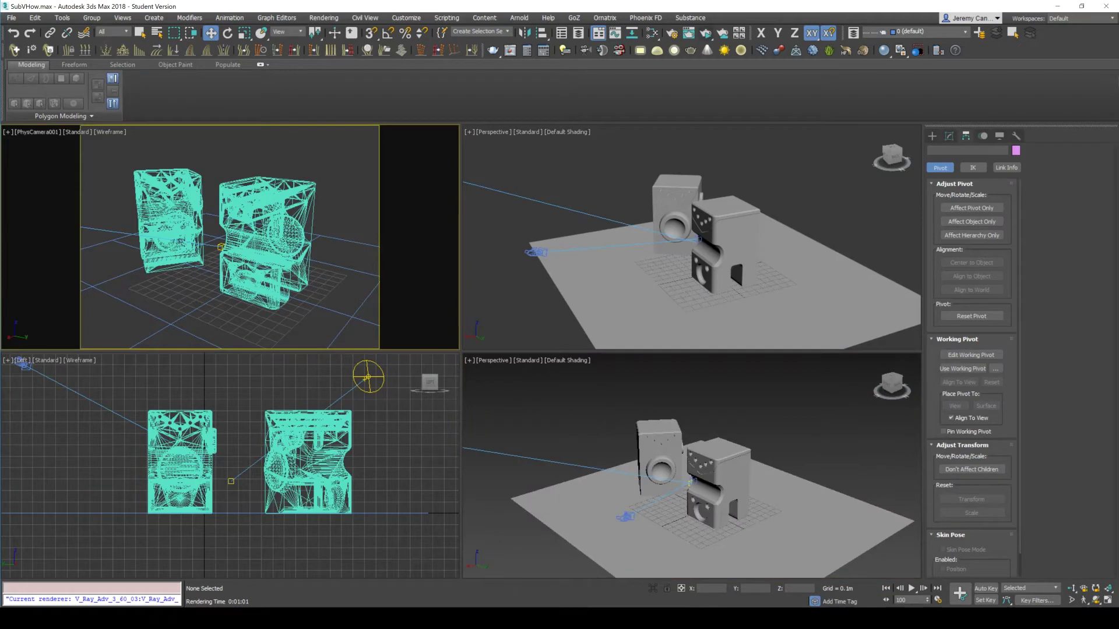
key(shift+q)
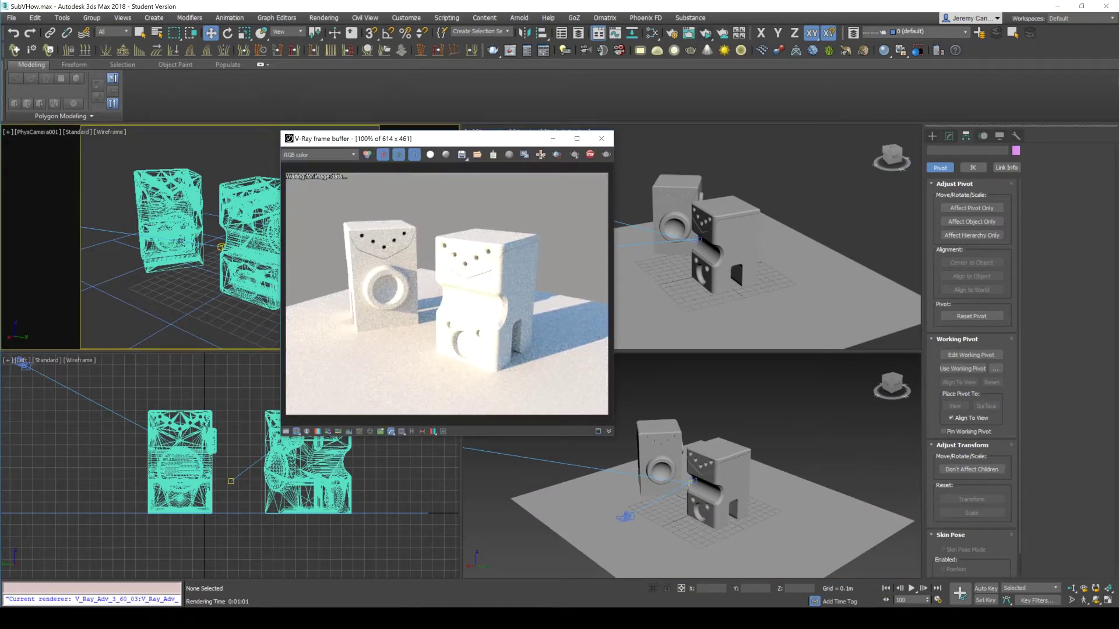
click(601, 138)
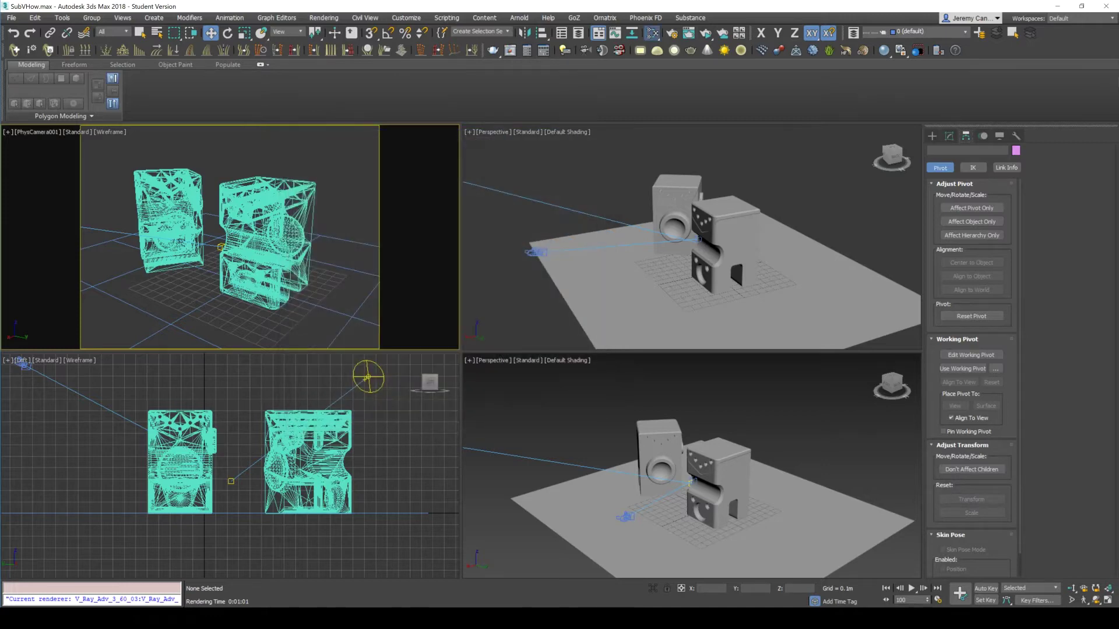
Add a VRayMtl to the Slate Material Editor view and start adding a Bitmap map beside it
click(652, 34)
drag(234, 280, 569, 215)
right_click(538, 245)
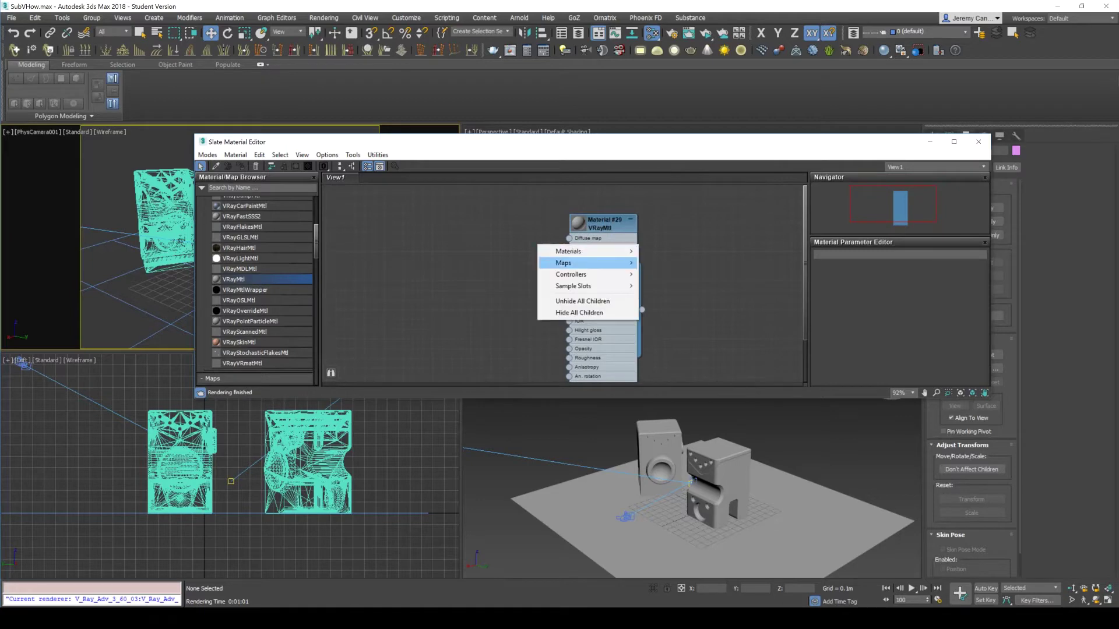
mouse_move(563, 263)
mouse_move(485, 263)
click(428, 244)
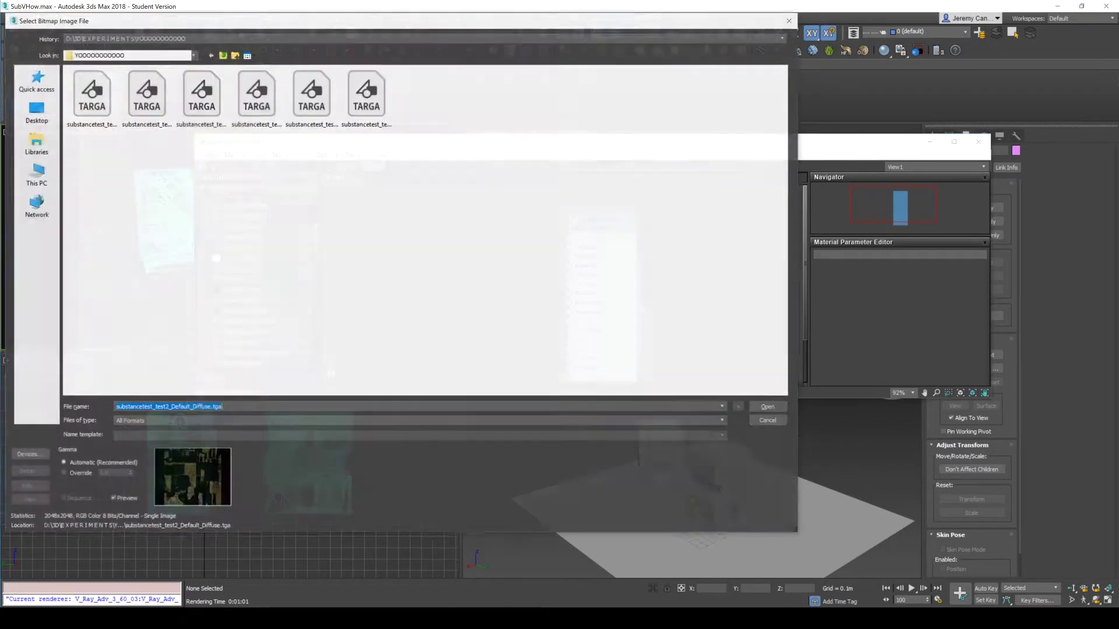
Preview the exported diffuse, glossiness, height, IOR, normal and reflection textures in the bitmap file selection
click(92, 98)
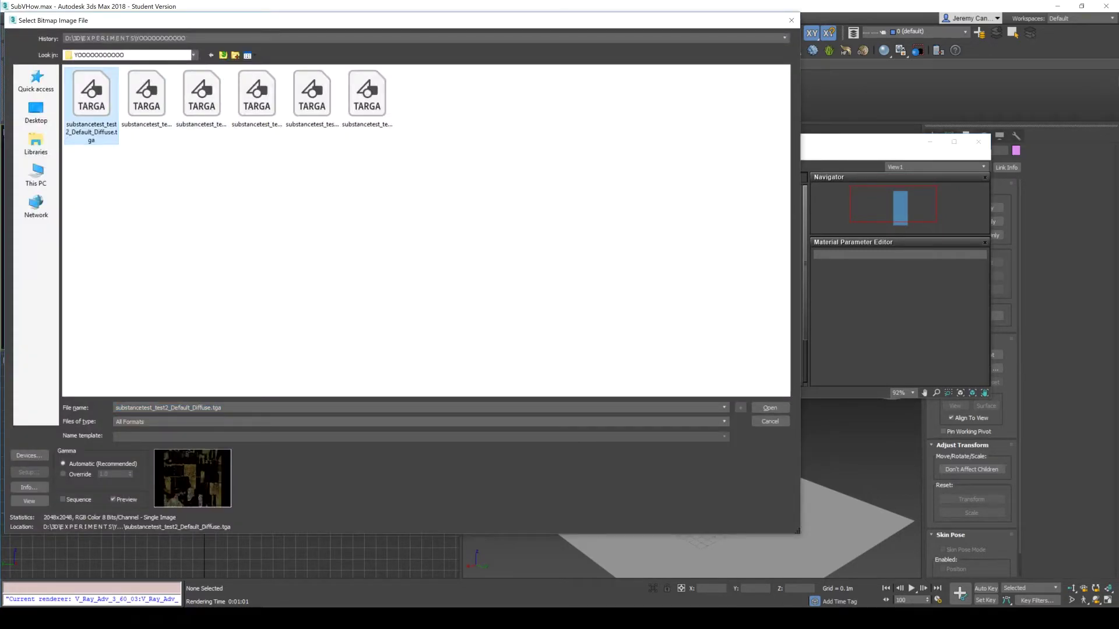
click(147, 97)
click(312, 98)
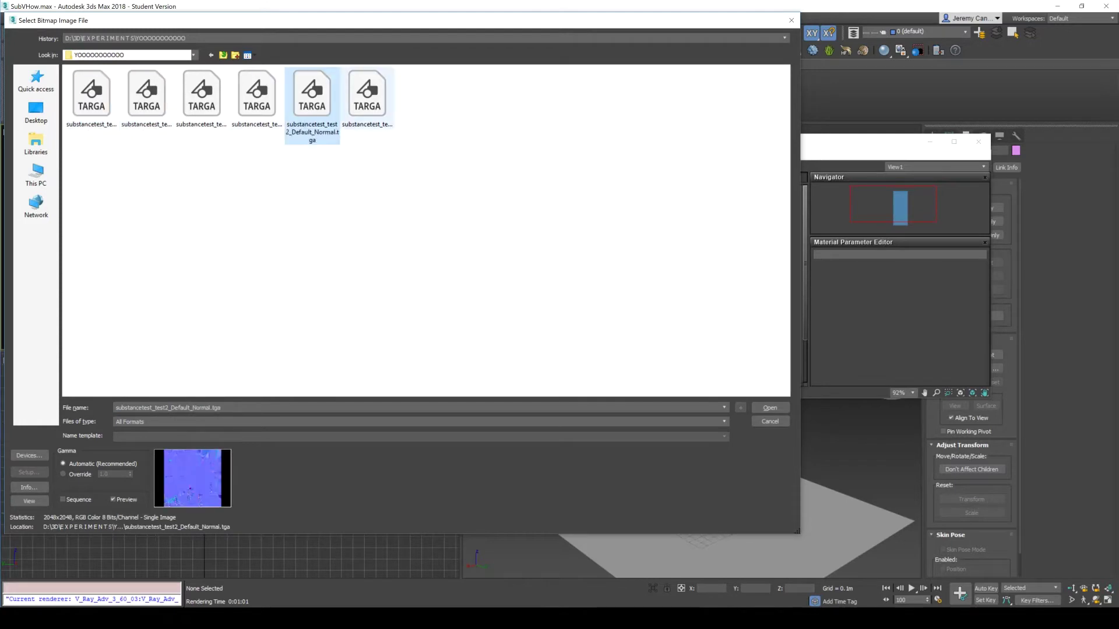
click(368, 98)
click(313, 98)
click(257, 98)
click(202, 98)
click(147, 97)
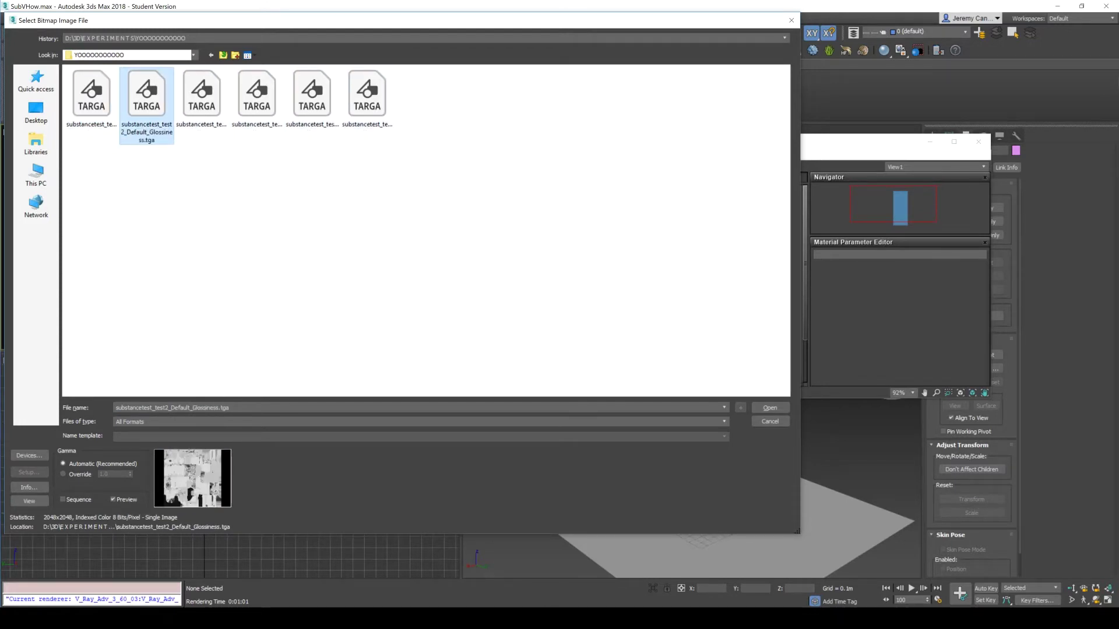
click(91, 97)
click(257, 98)
click(202, 97)
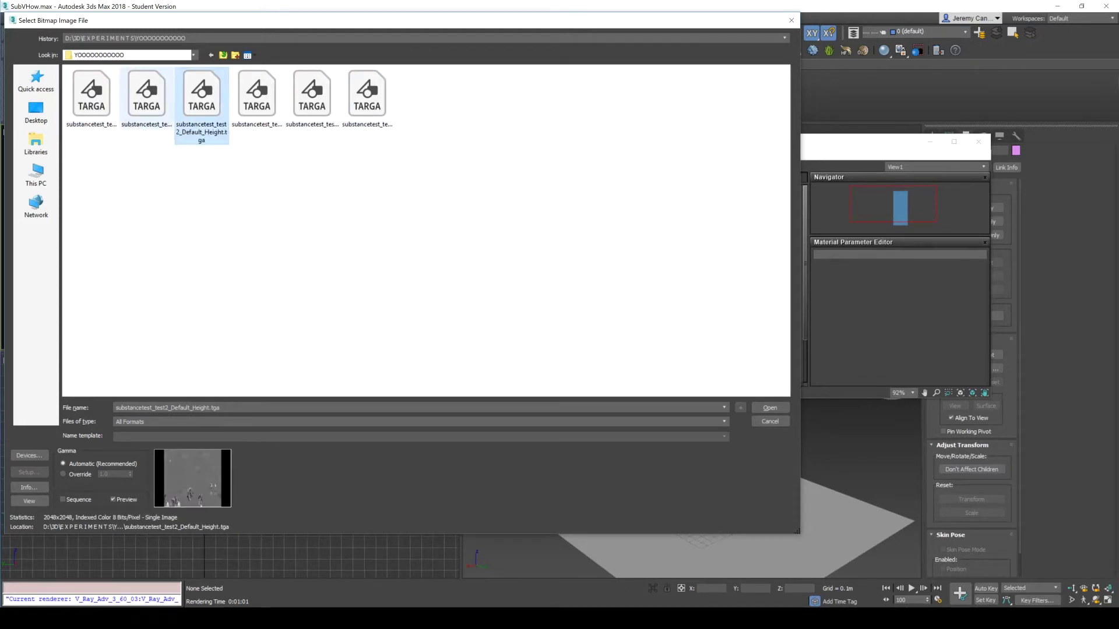
click(147, 98)
click(202, 97)
click(147, 97)
click(92, 98)
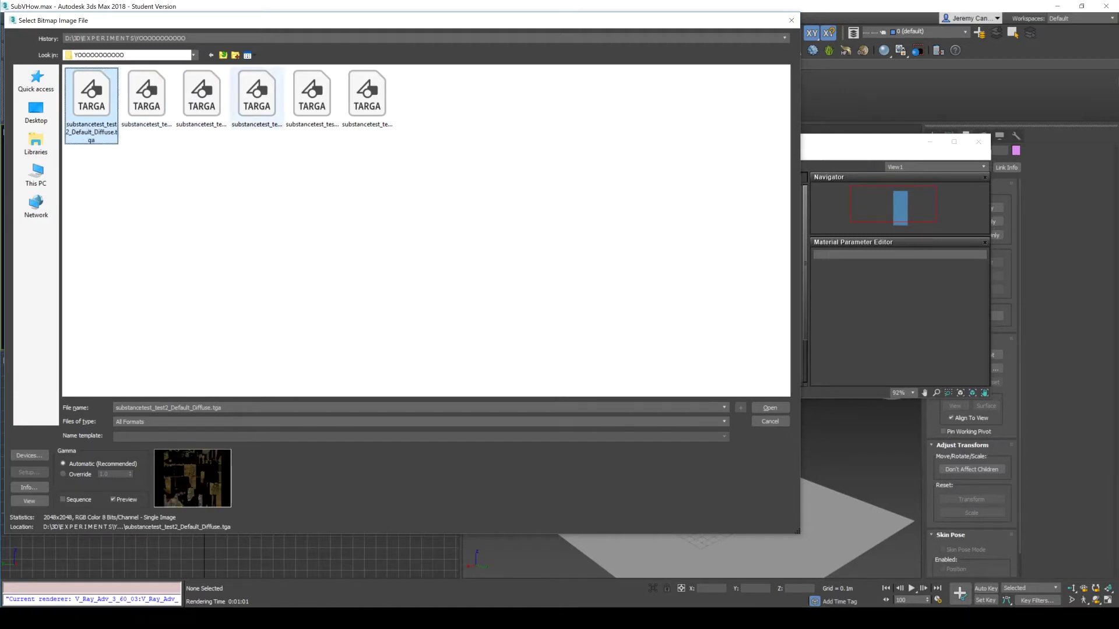
click(257, 98)
click(312, 97)
click(367, 97)
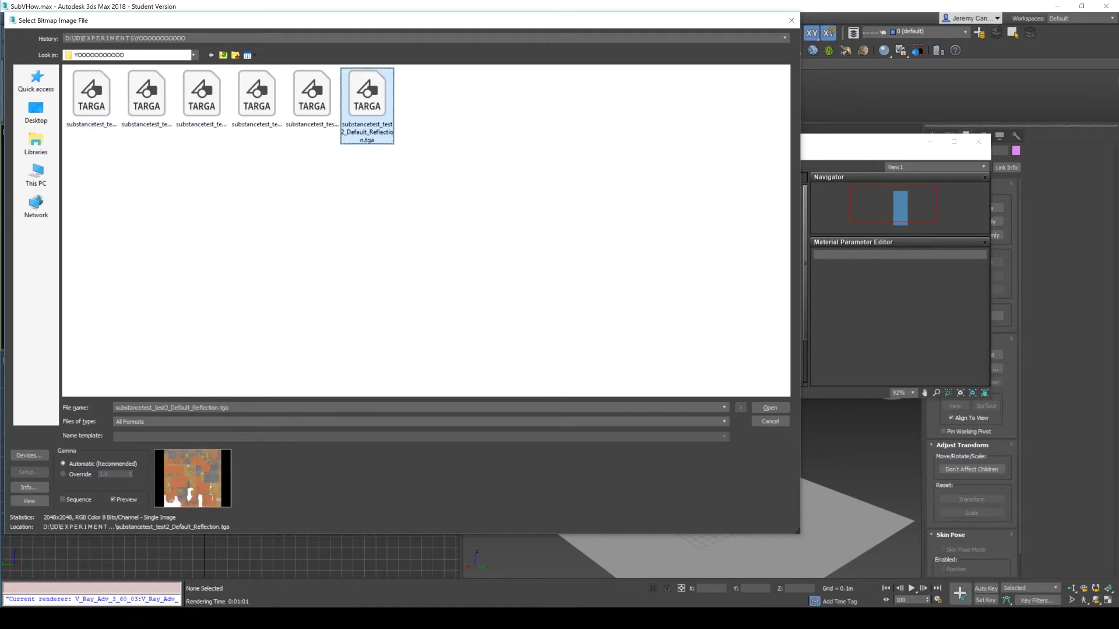
click(147, 98)
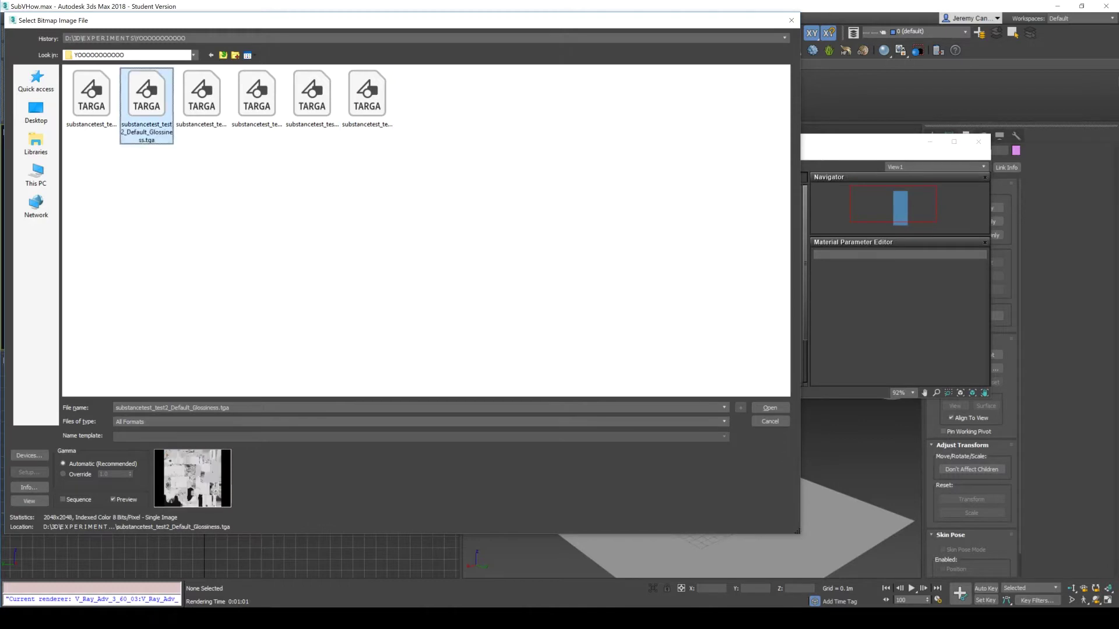
click(91, 98)
click(146, 96)
click(312, 97)
click(367, 97)
Load substancetest_test2_Default_Diffuse.tga as the bitmap and duplicate its map node below
click(92, 98)
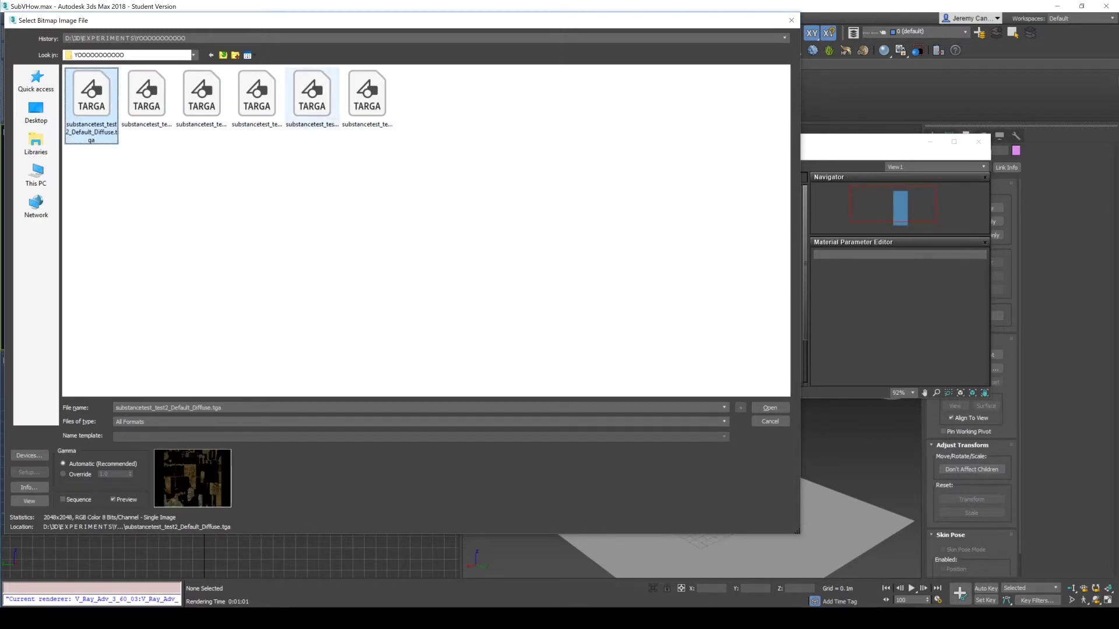
click(770, 407)
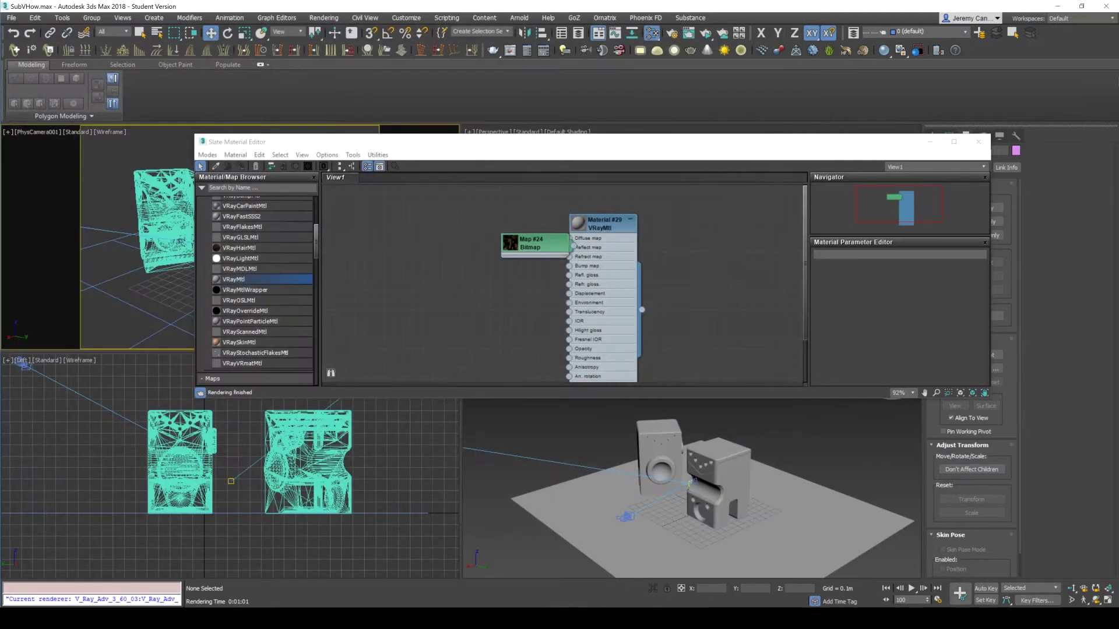
mouse_move(541, 242)
mouse_down()
mouse_move(512, 223)
mouse_move(512, 263)
mouse_up()
Replace the duplicated map's image with substancetest_test2_Default_Reflection.tga
click(511, 224)
click(512, 223)
scroll(900, 338, down, 3)
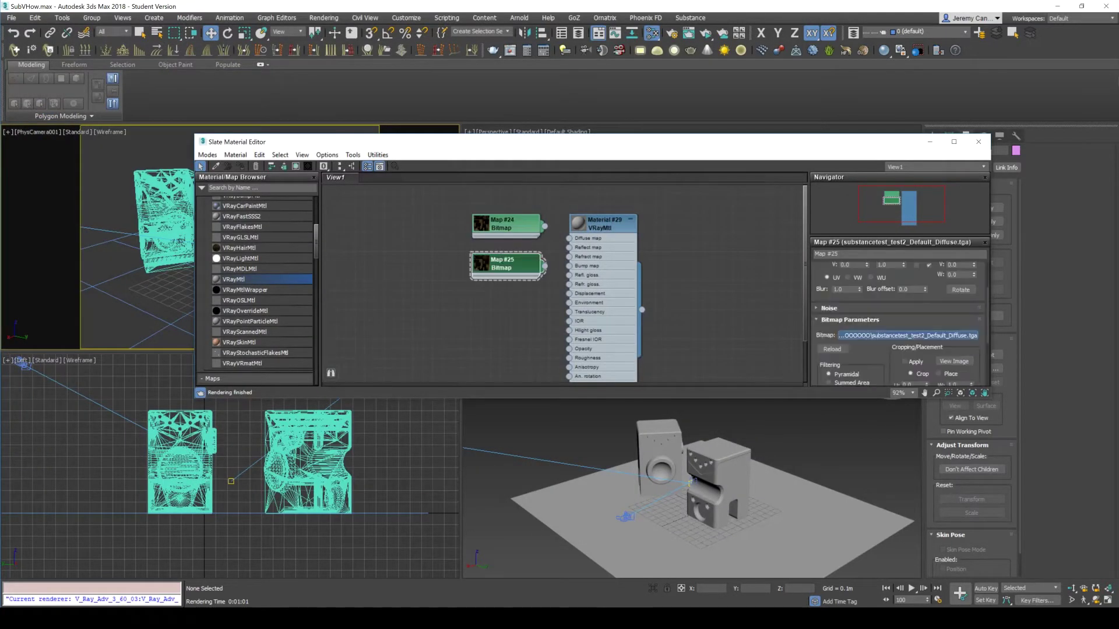
click(908, 335)
click(561, 170)
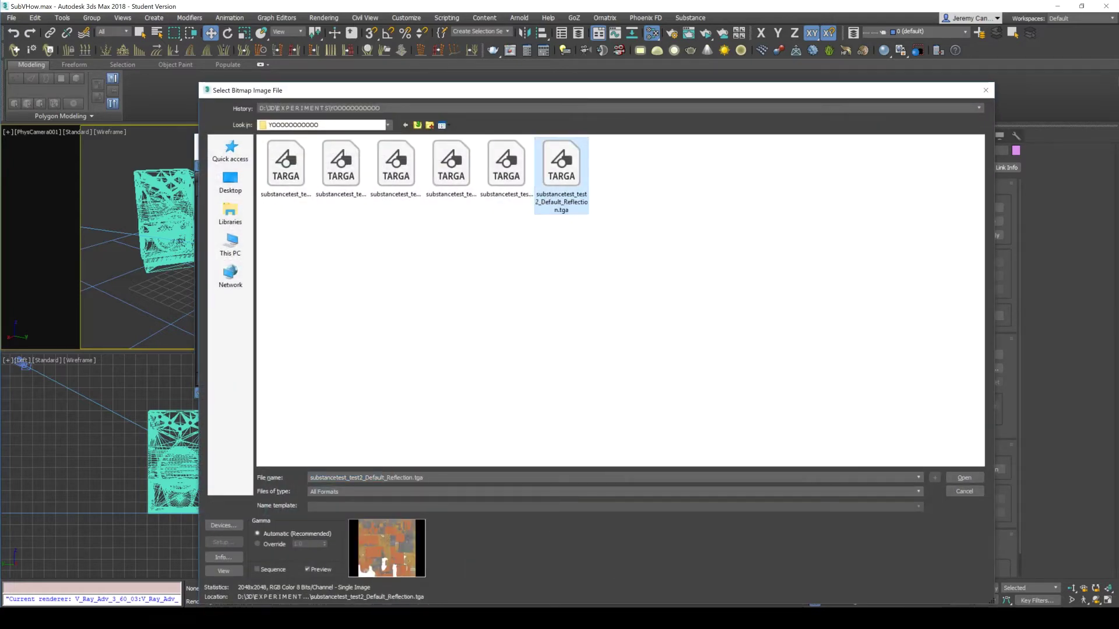
click(964, 478)
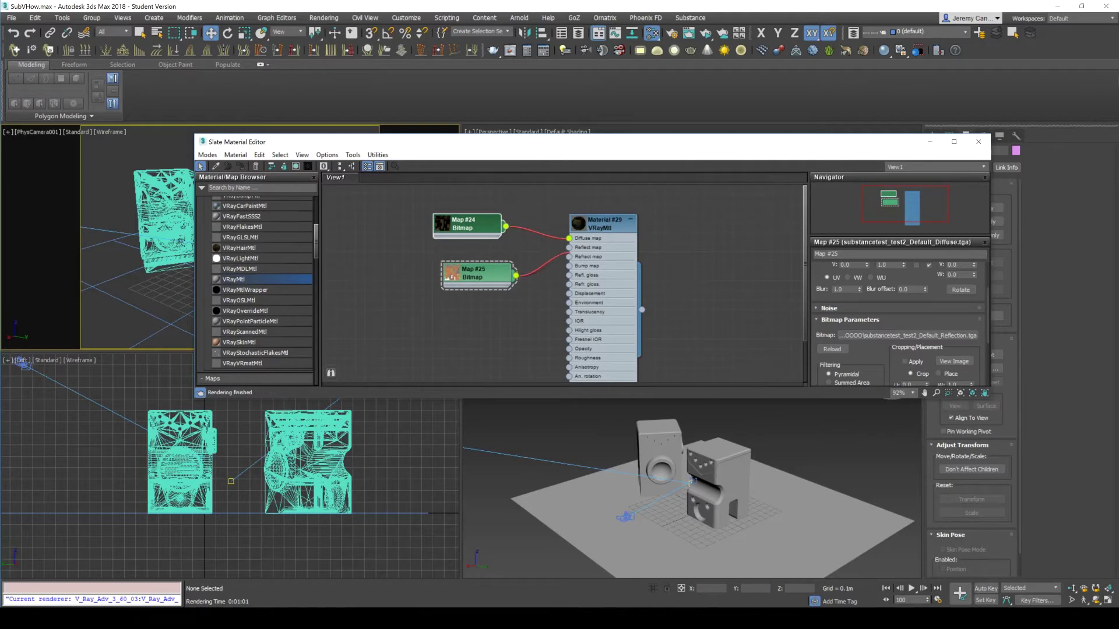
Duplicate the reflection map node below itself and load substancetest_test2_Default_Glossiness.tga into it with gamma overridden to 1.0
mouse_move(473, 272)
mouse_down()
mouse_move(464, 263)
mouse_move(463, 302)
mouse_up()
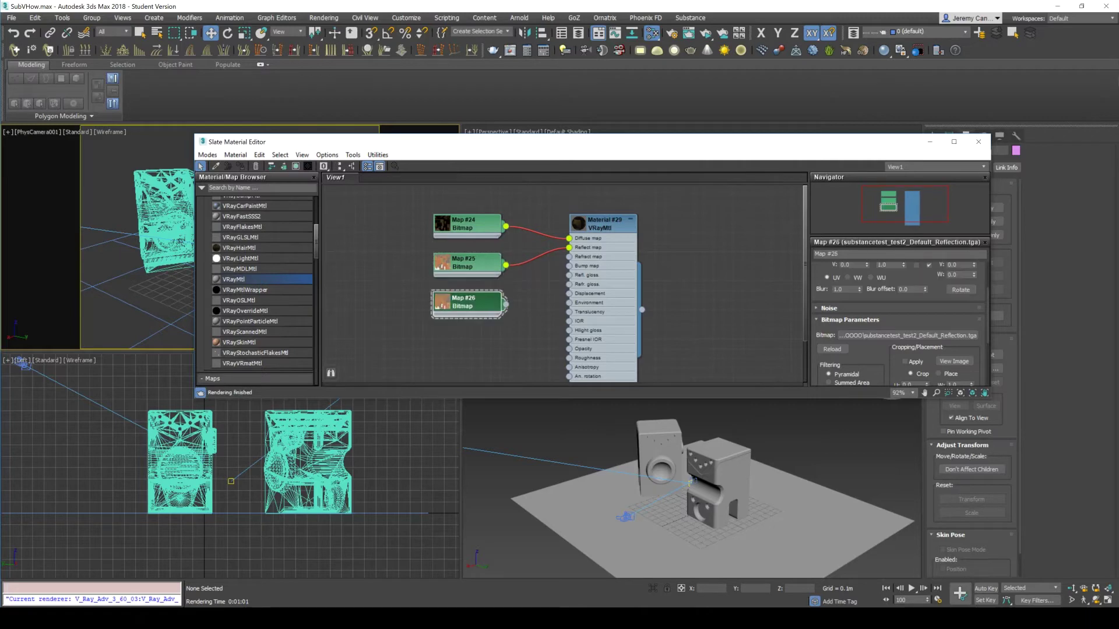
click(908, 336)
click(341, 169)
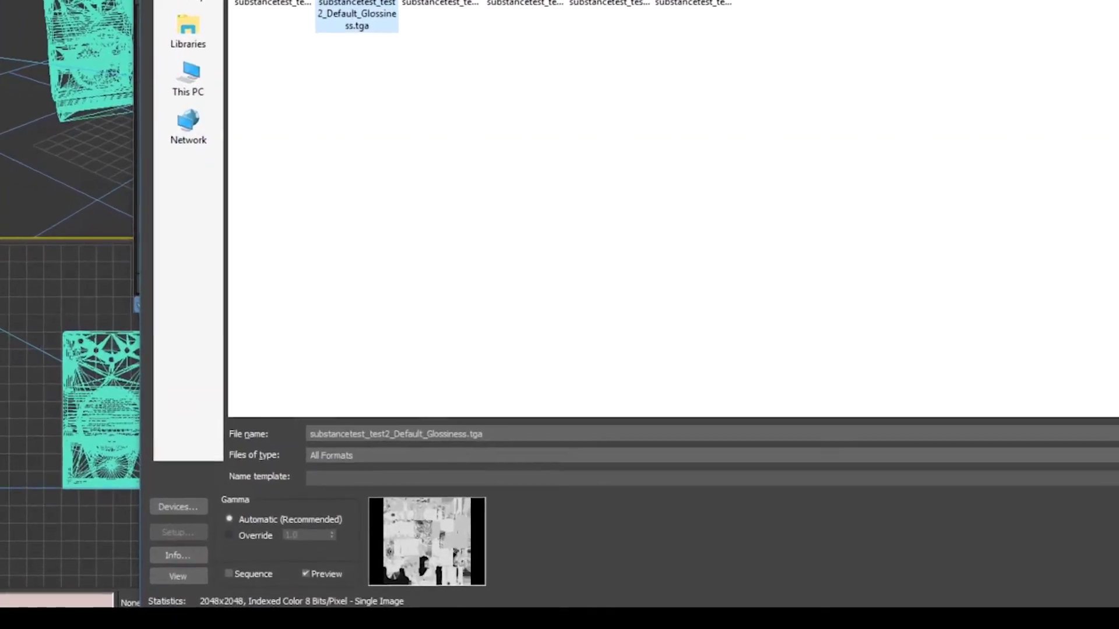
click(258, 544)
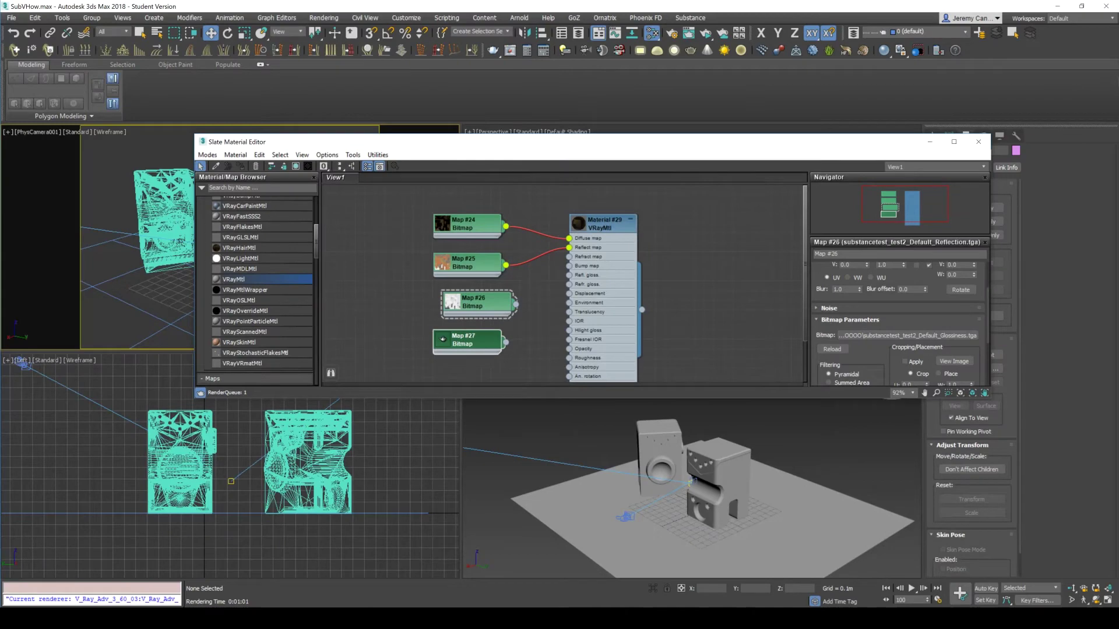
Duplicate the glossiness map node again and load substancetest_test2_Default_ior.tga into Map #27 with gamma overridden to 1.0
drag(477, 303, 447, 303)
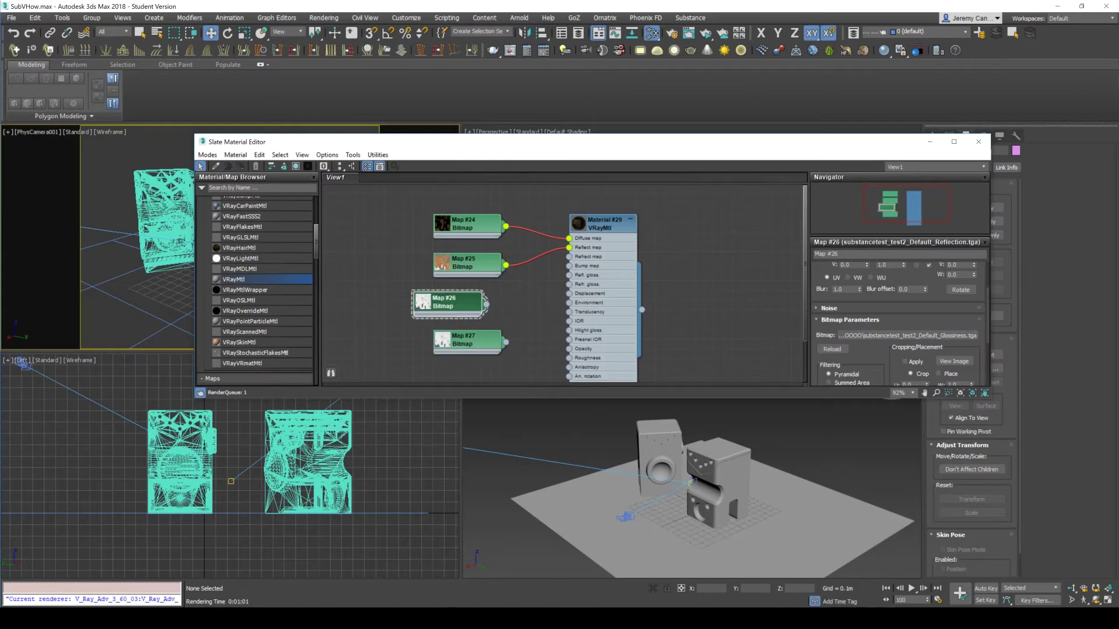
mouse_move(470, 340)
mouse_down()
mouse_move(470, 331)
mouse_move(470, 351)
mouse_up()
click(470, 332)
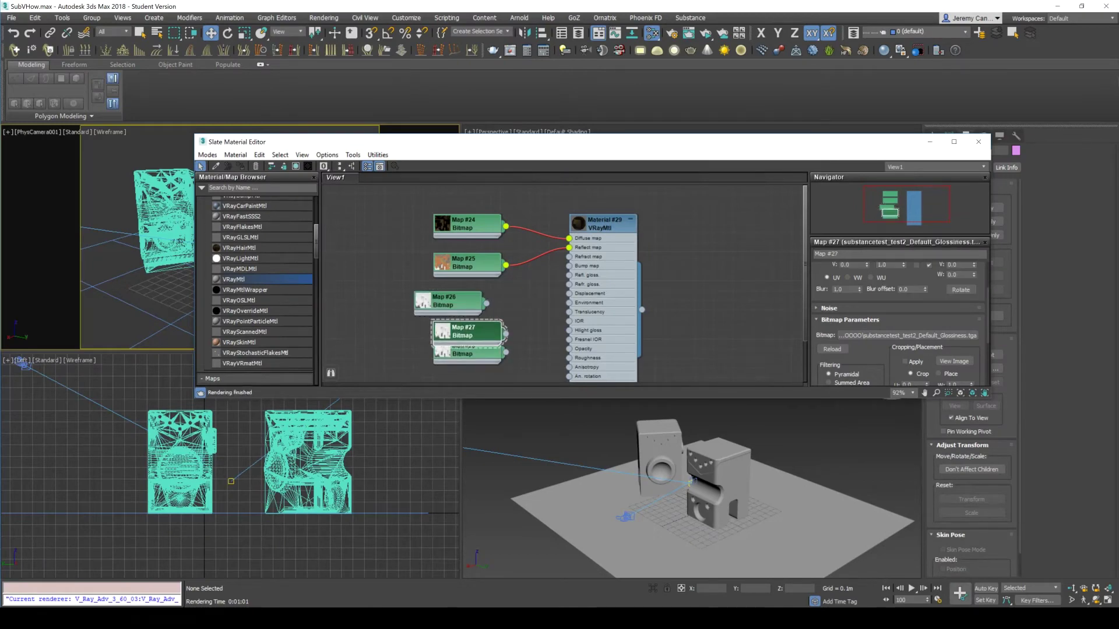
click(907, 336)
click(396, 166)
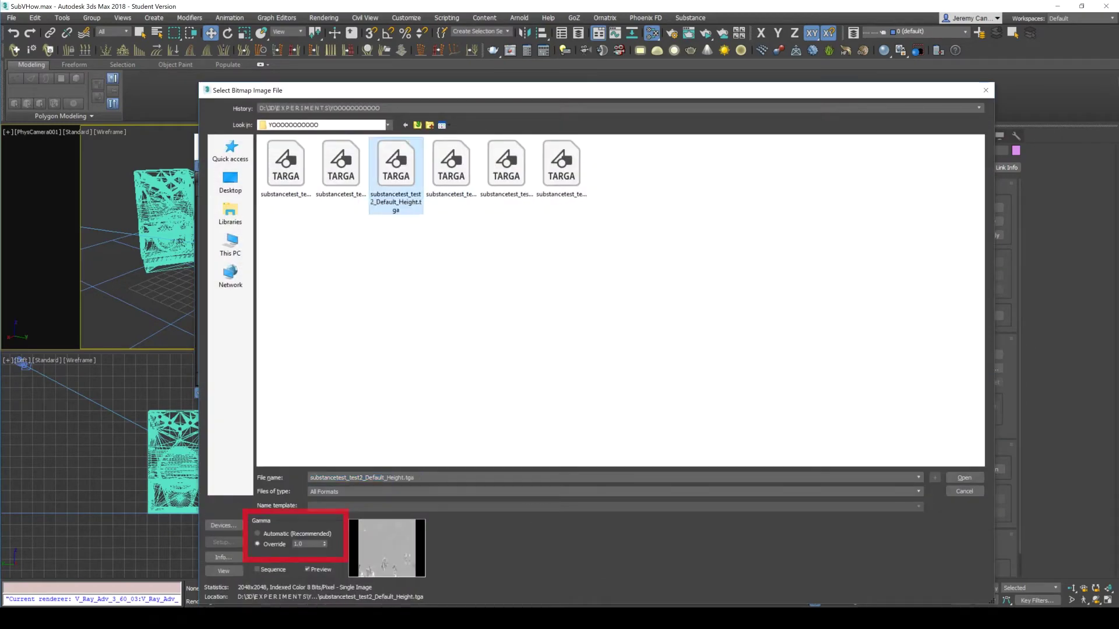
click(451, 166)
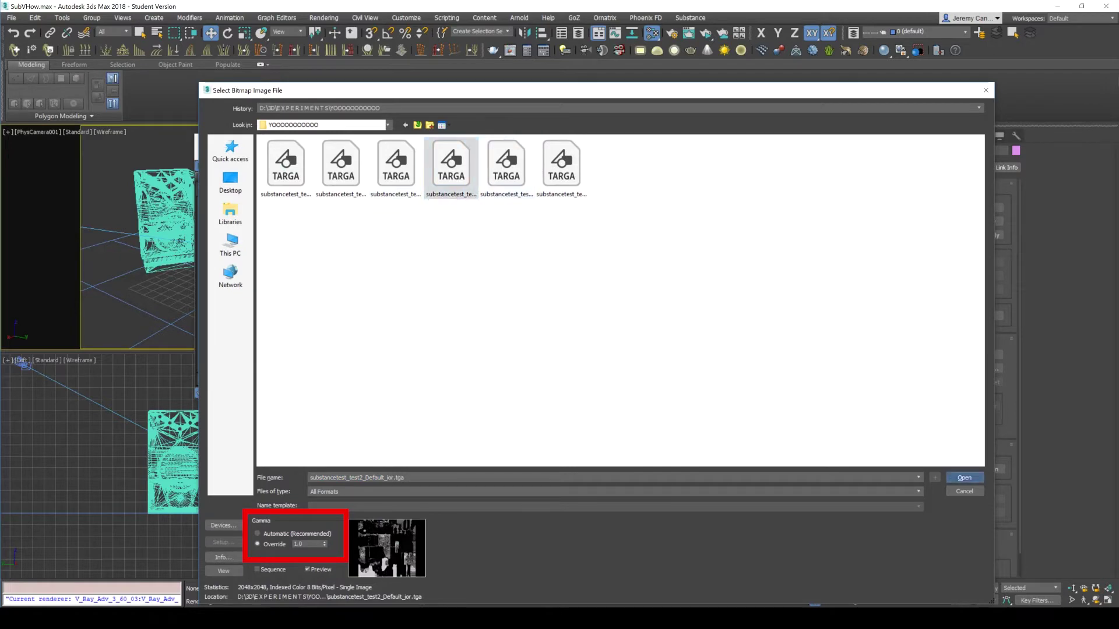
double_click(452, 169)
Replace the image of the last duplicated map, Map #28, with substancetest_test2_Default_Normal.tga at a gamma override of 1.0
click(484, 357)
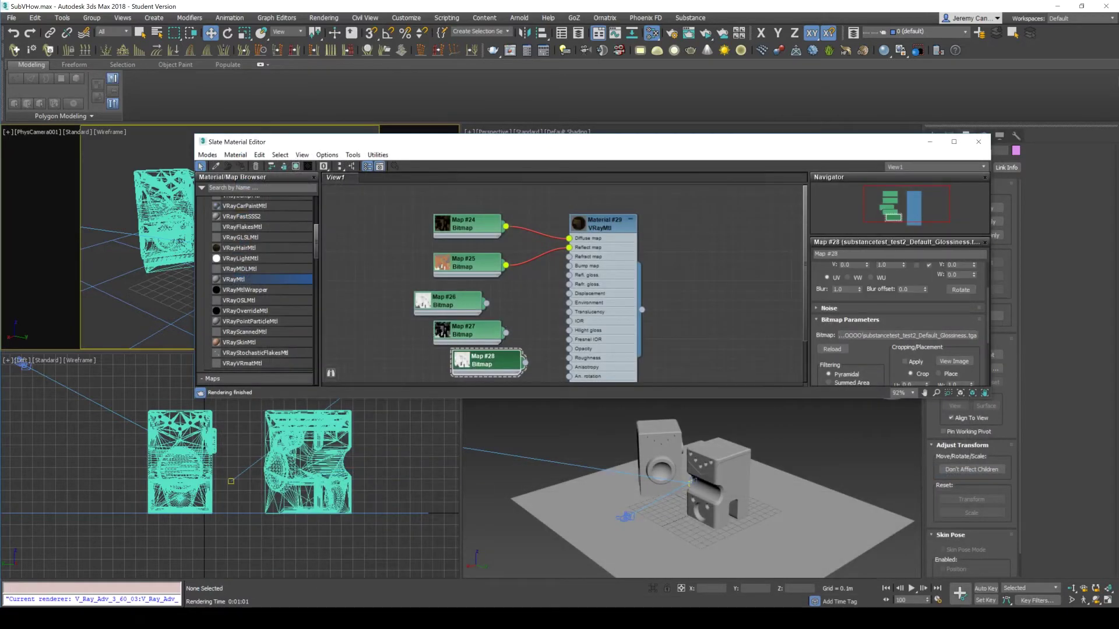
click(907, 336)
click(506, 166)
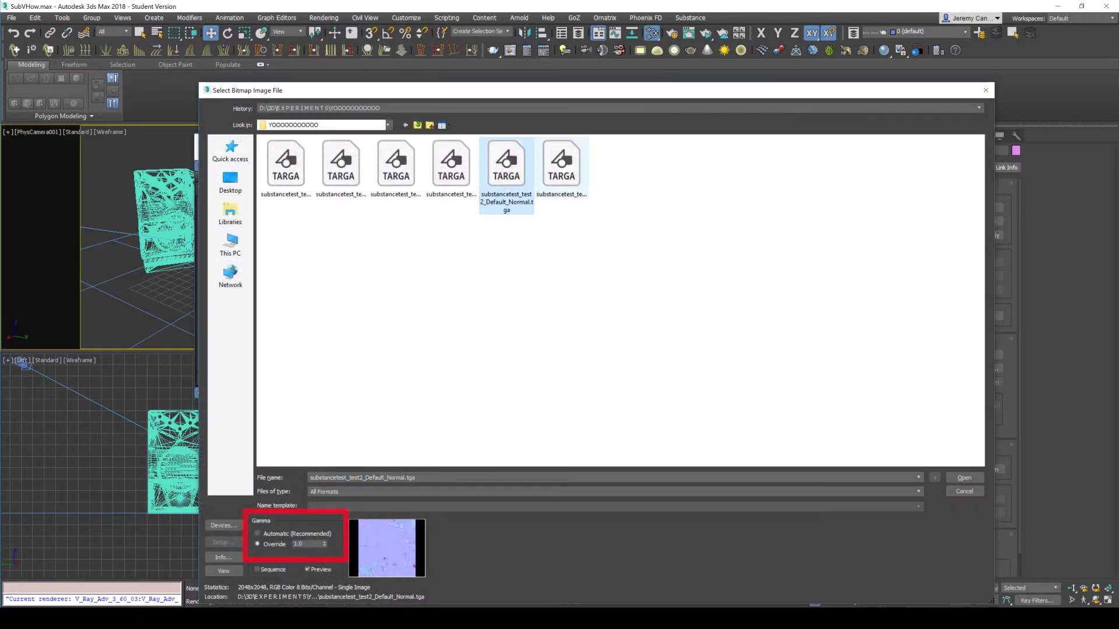
click(561, 166)
click(507, 166)
click(965, 478)
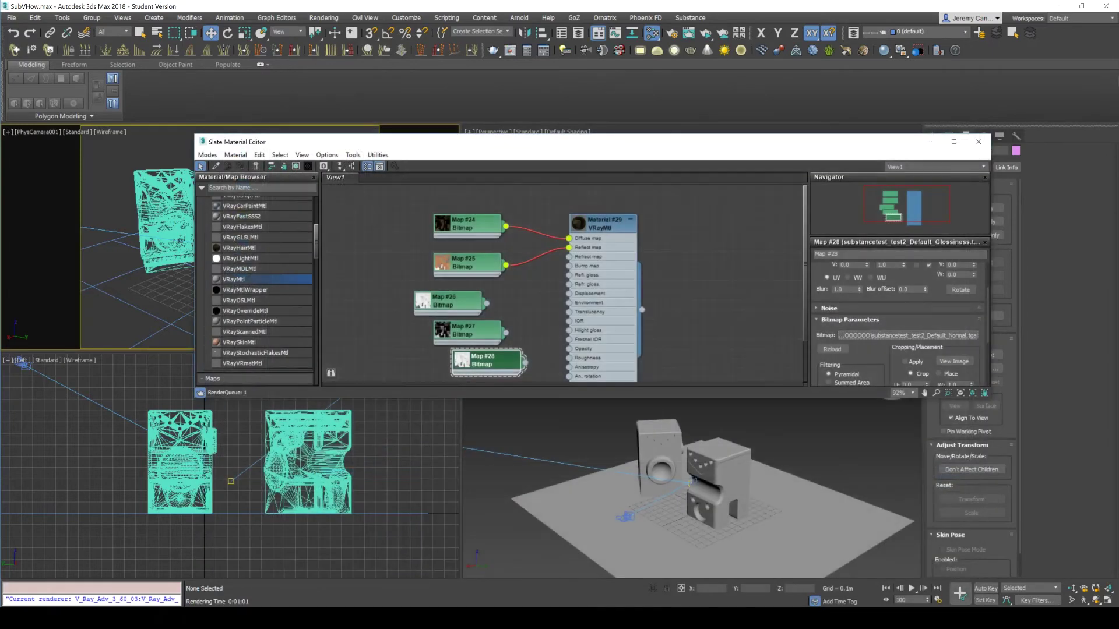
Line up the bitmap nodes beside the VRayMtl and connect the normal map to its Bump map input
drag(484, 357, 465, 367)
drag(448, 299, 495, 299)
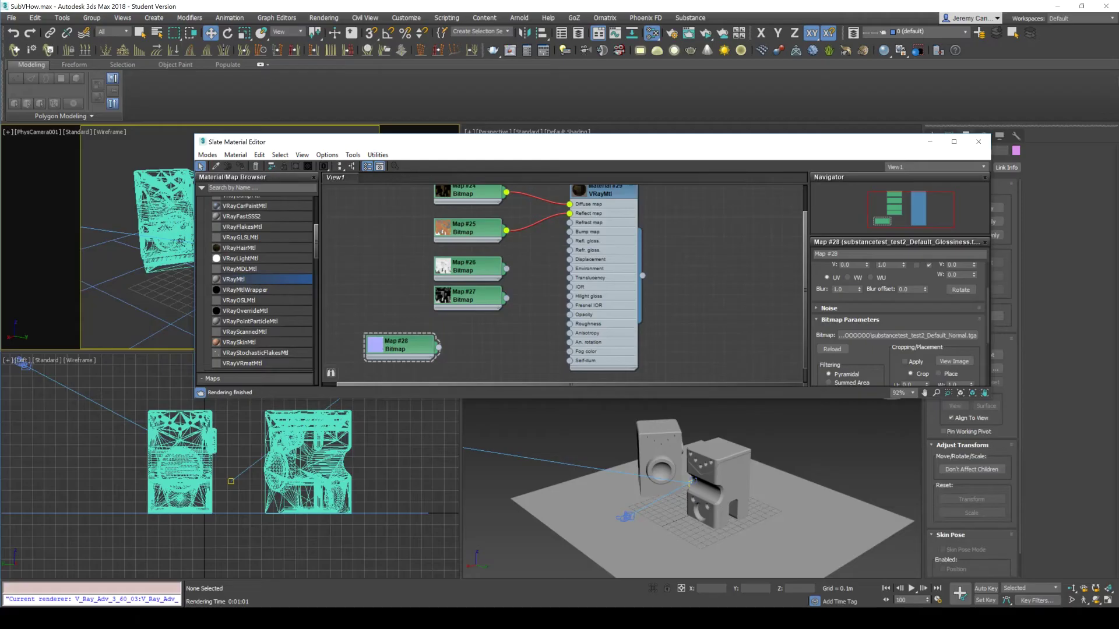
drag(396, 345, 436, 345)
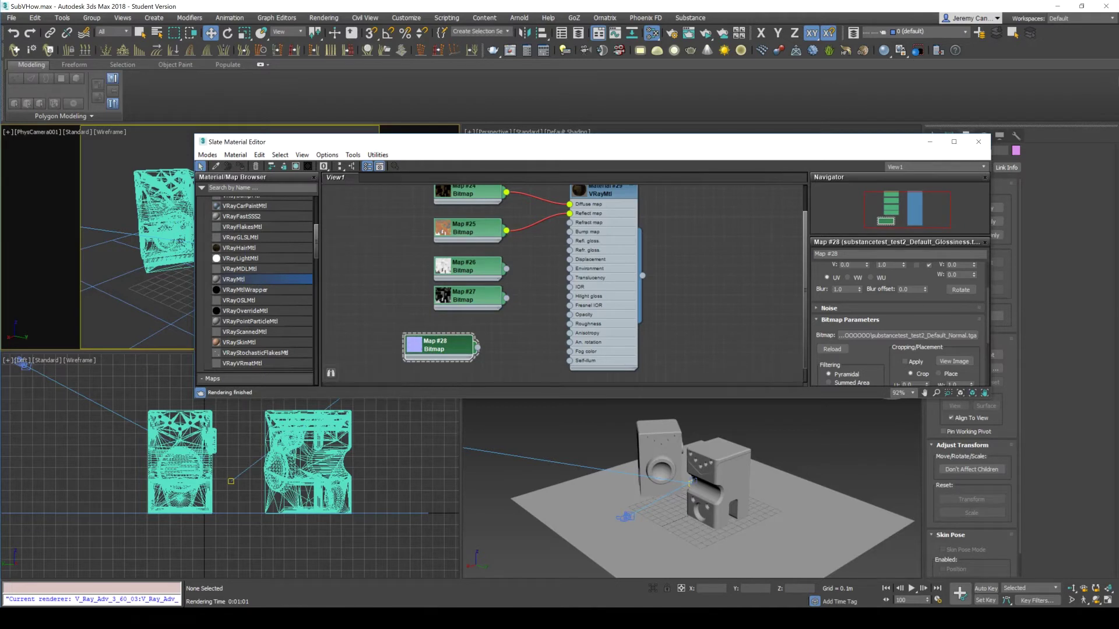
drag(477, 348, 570, 231)
Connect the glossiness map to Refl. gloss and the IOR map to Fresnel IOR, stacking the nodes in slot order
drag(443, 344, 490, 336)
drag(470, 296, 568, 269)
click(466, 335)
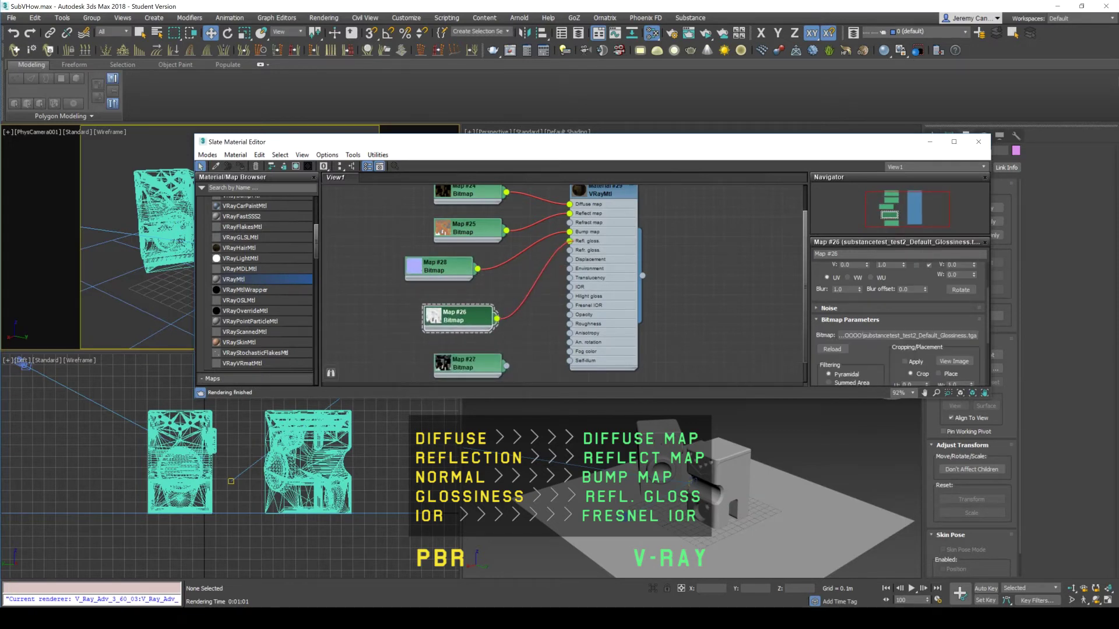
drag(461, 317, 461, 297)
click(469, 364)
drag(469, 365, 469, 336)
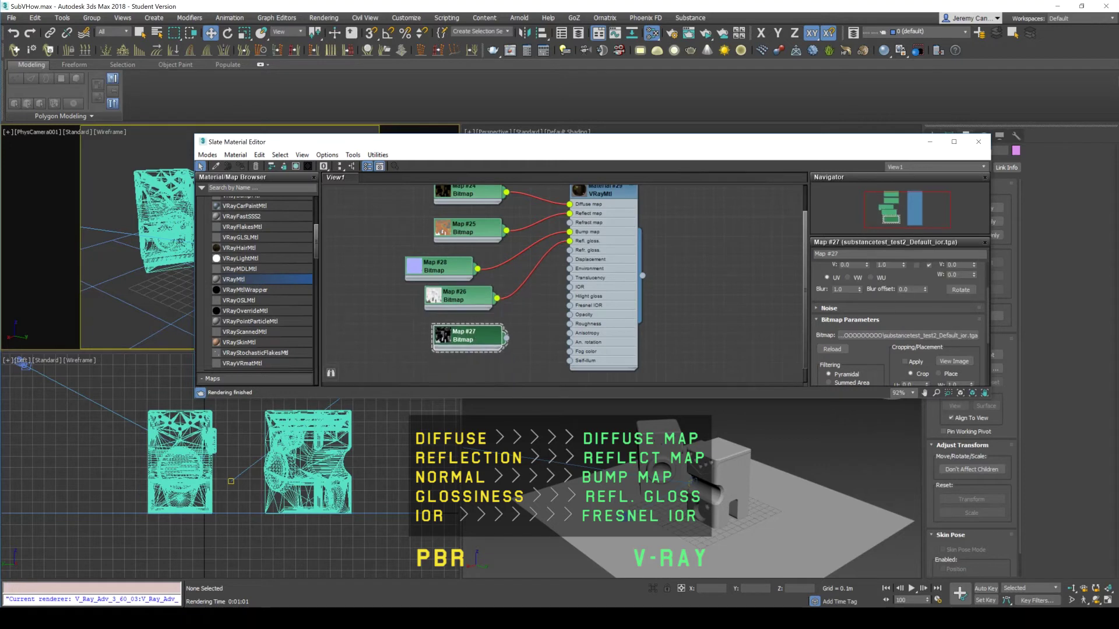
mouse_move(560, 308)
mouse_down()
mouse_move(567, 321)
mouse_move(570, 305)
mouse_up()
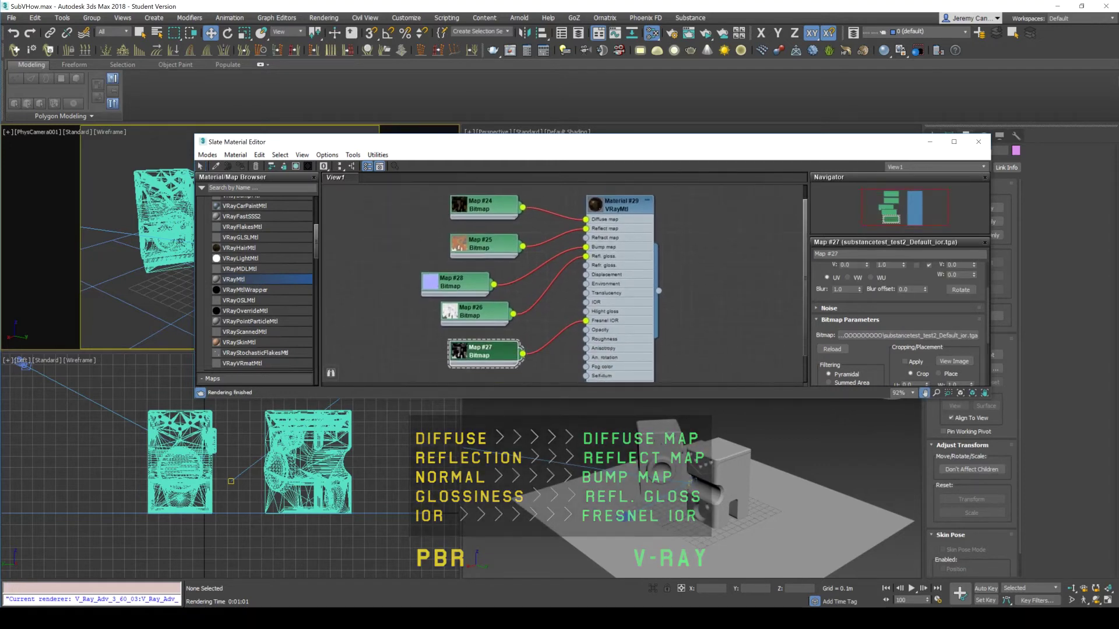
Assign Material #29 to both block models in the scene and close the Slate Material Editor
drag(623, 146, 686, 296)
click(676, 232)
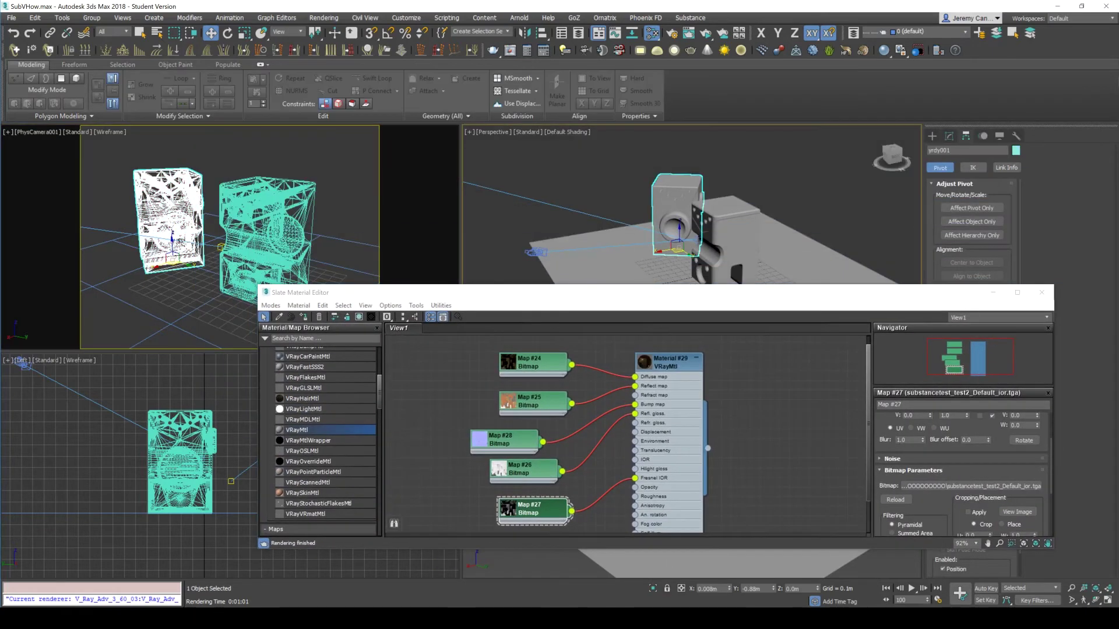
ctrl+click(722, 236)
click(670, 362)
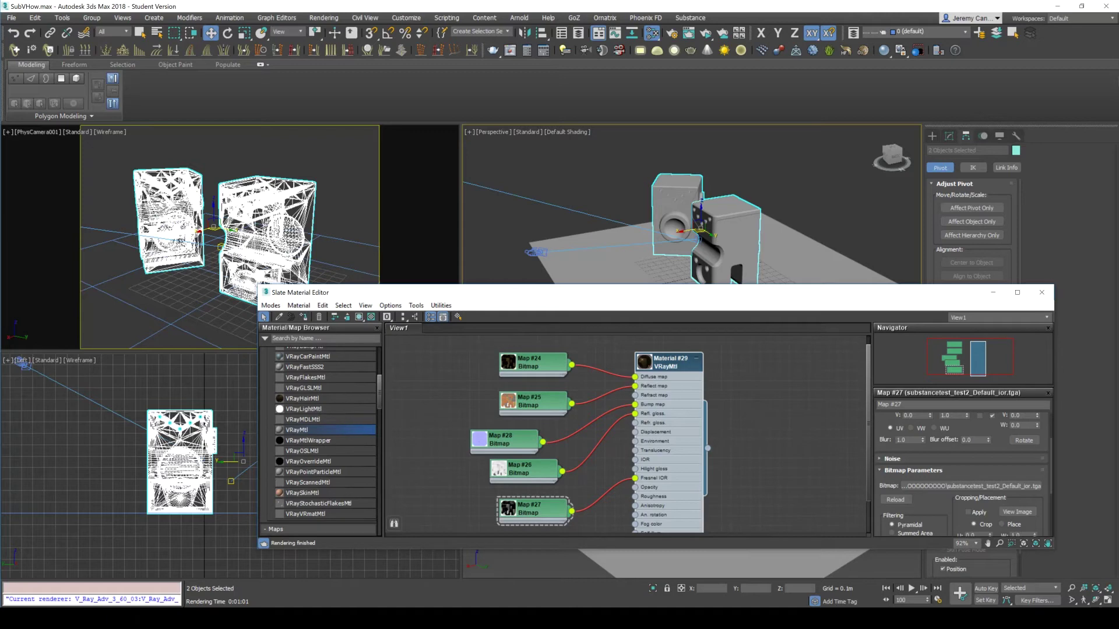
click(1042, 292)
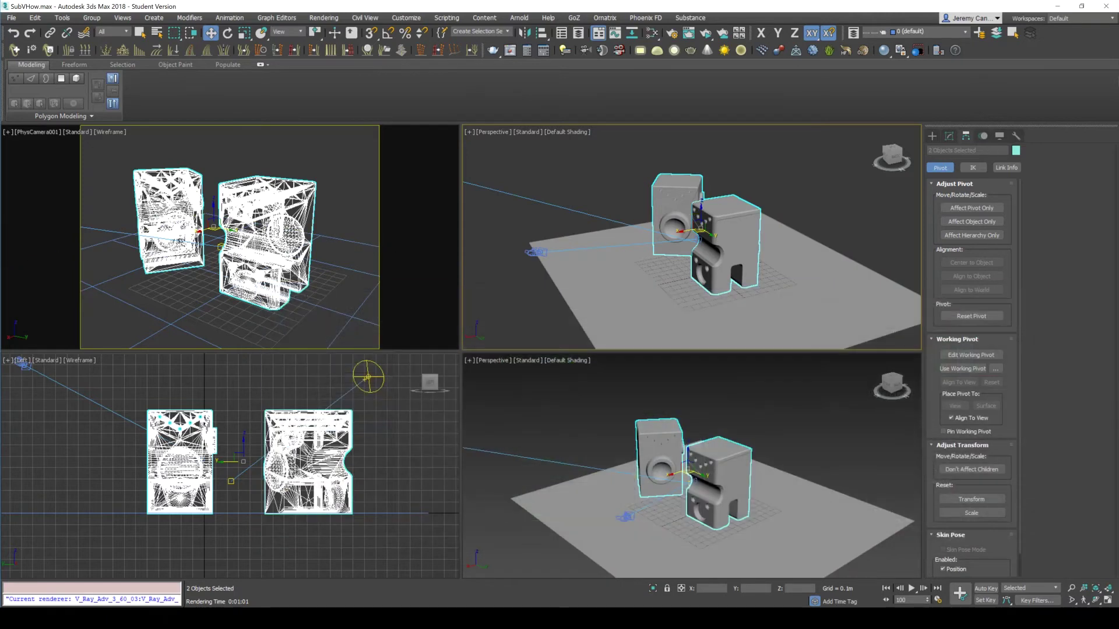
Render the PhysCamera001 view and switch to Substance Painter to compare the textured block from several sides
right_click(263, 233)
click(705, 33)
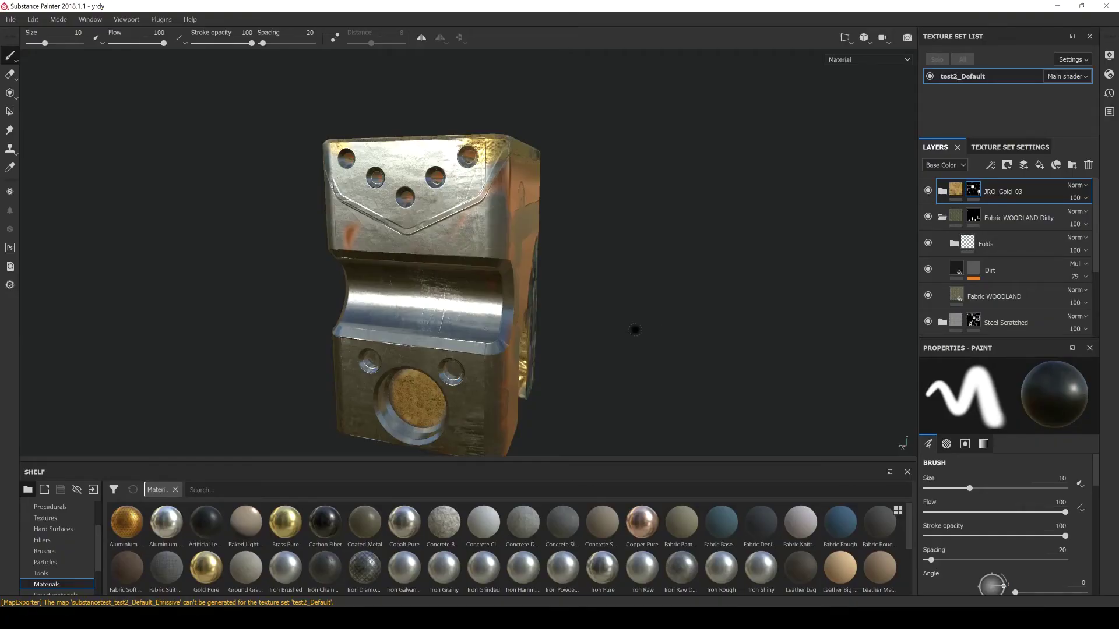
mouse_move(635, 330)
alt+mouse_down()
mouse_move(646, 303)
mouse_move(644, 326)
mouse_move(574, 349)
mouse_move(495, 309)
alt+mouse_up()
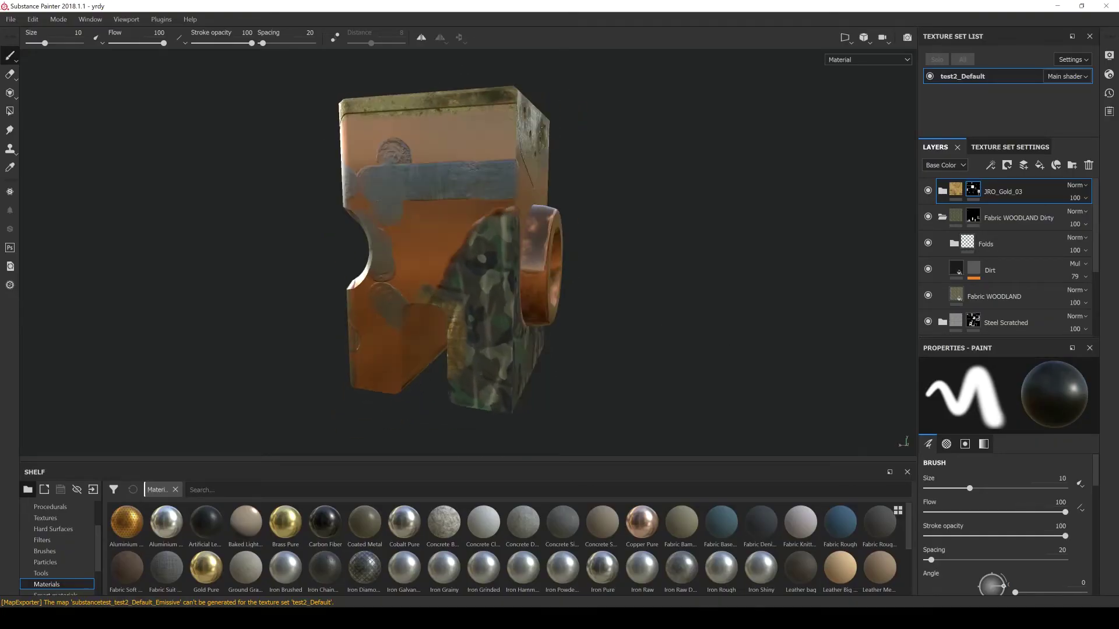
alt+drag(804, 336, 862, 337)
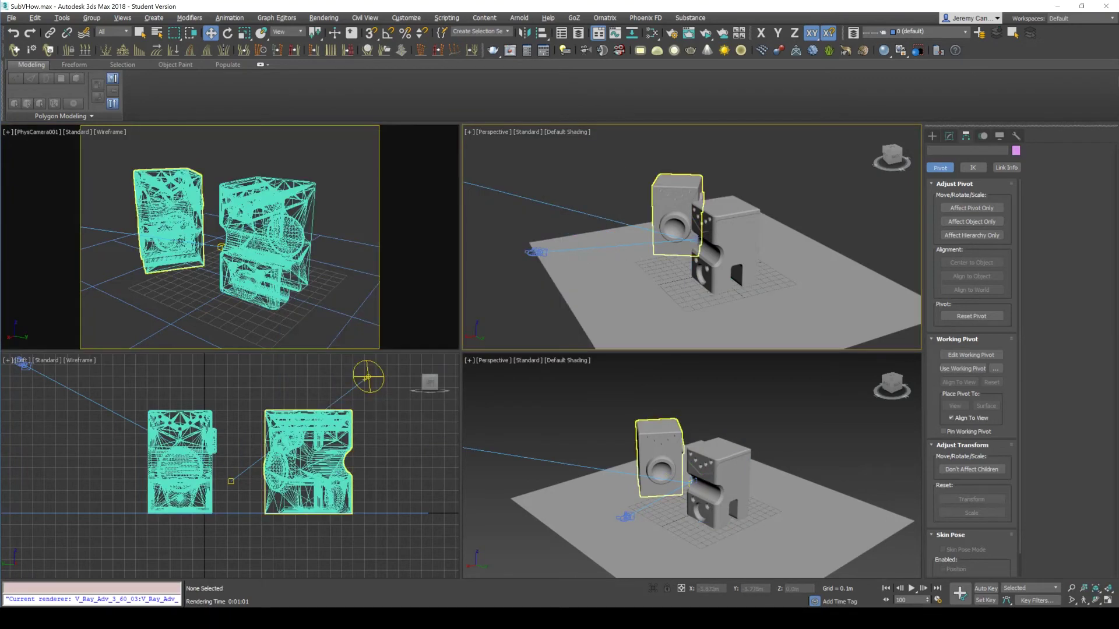
Unlock Fresnel IOR in Material #29, check that its BRDF type is Microfacet GTR (GGX), and close the material editor
key(m)
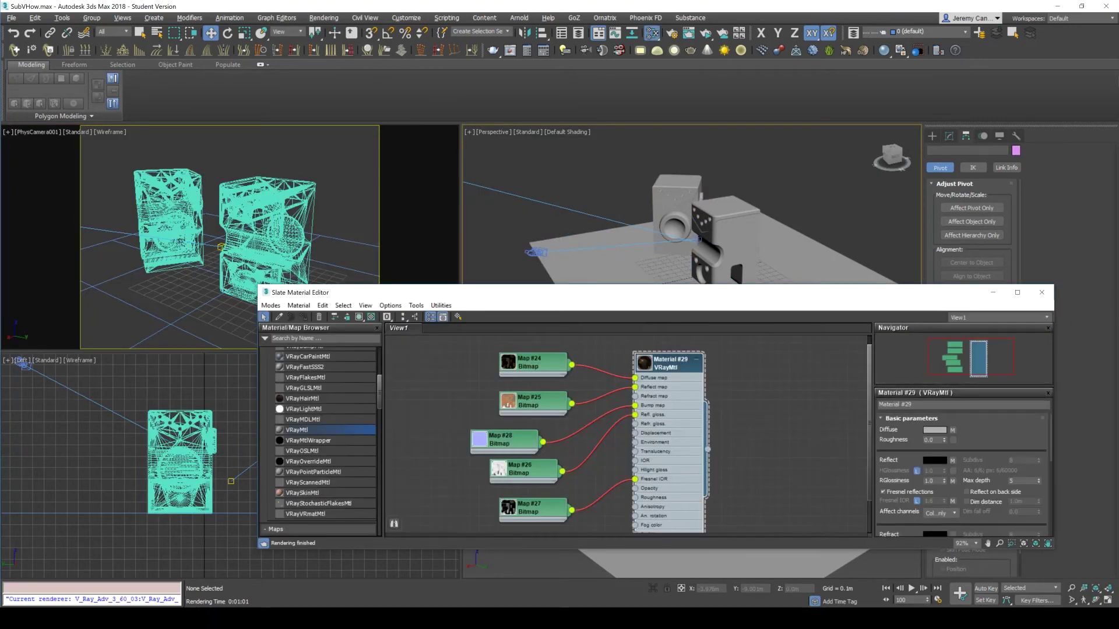
scroll(962, 472, down, 3)
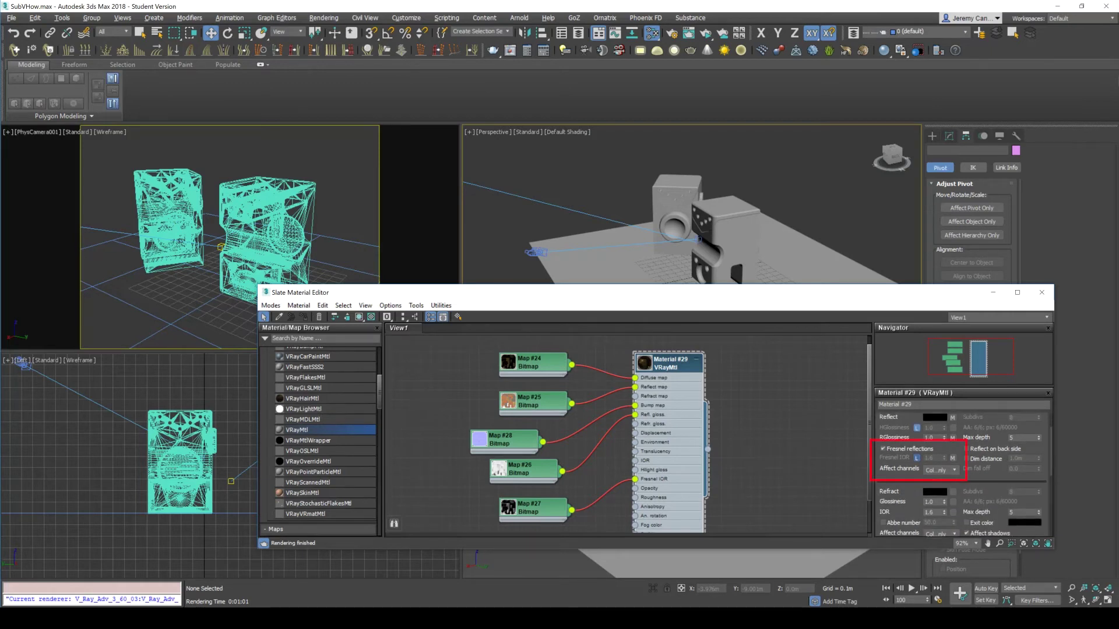
click(916, 459)
scroll(962, 472, down, 5)
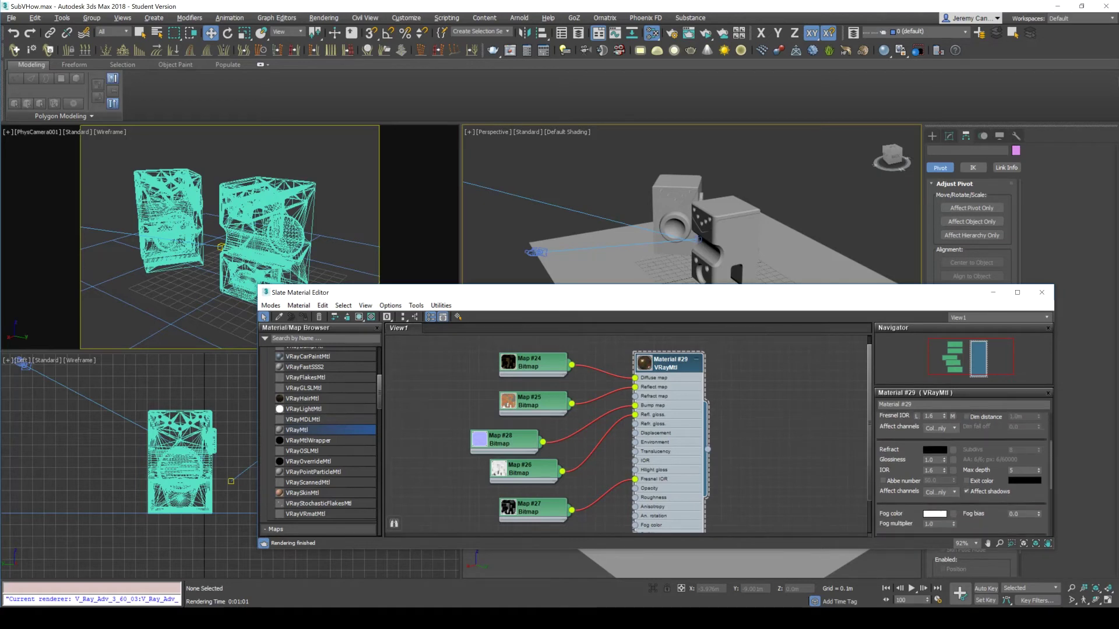
scroll(963, 478, down, 1)
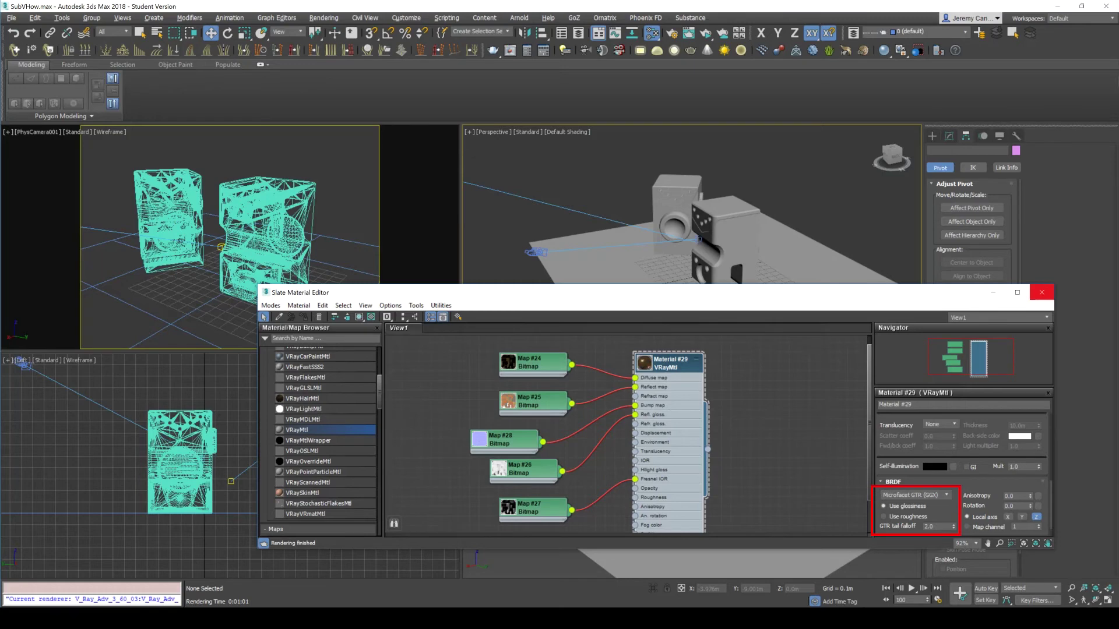
click(1041, 292)
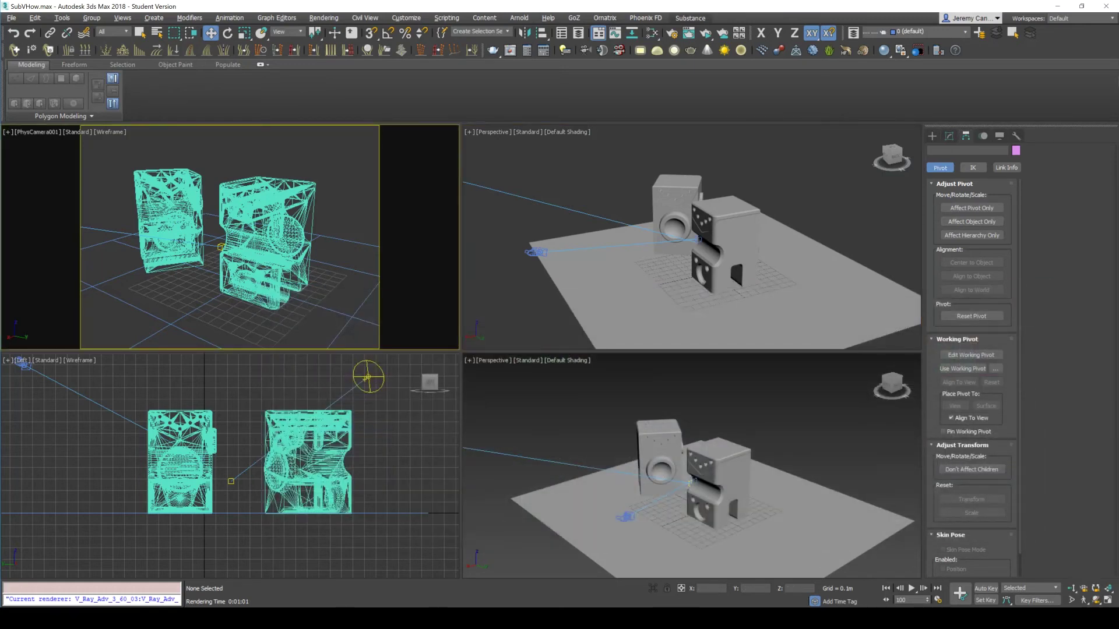
Render the camera view again and compare it with the block's surface detail in Substance Painter
click(707, 50)
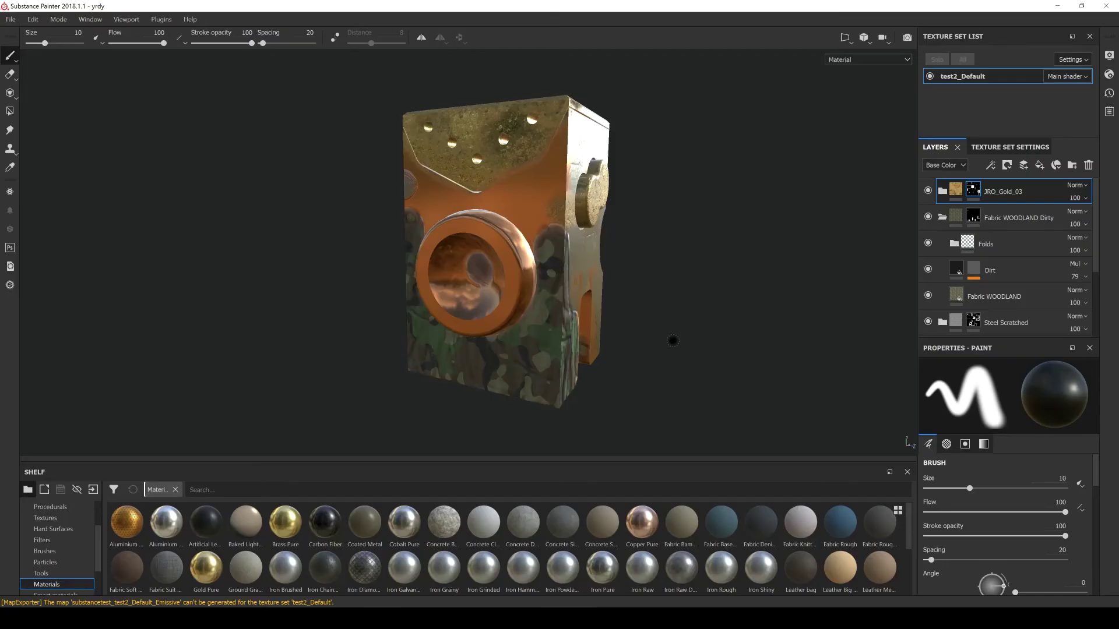
mouse_move(669, 337)
alt+mouse_down()
mouse_move(569, 325)
mouse_move(688, 275)
alt+mouse_up()
scroll(687, 275, up, 5)
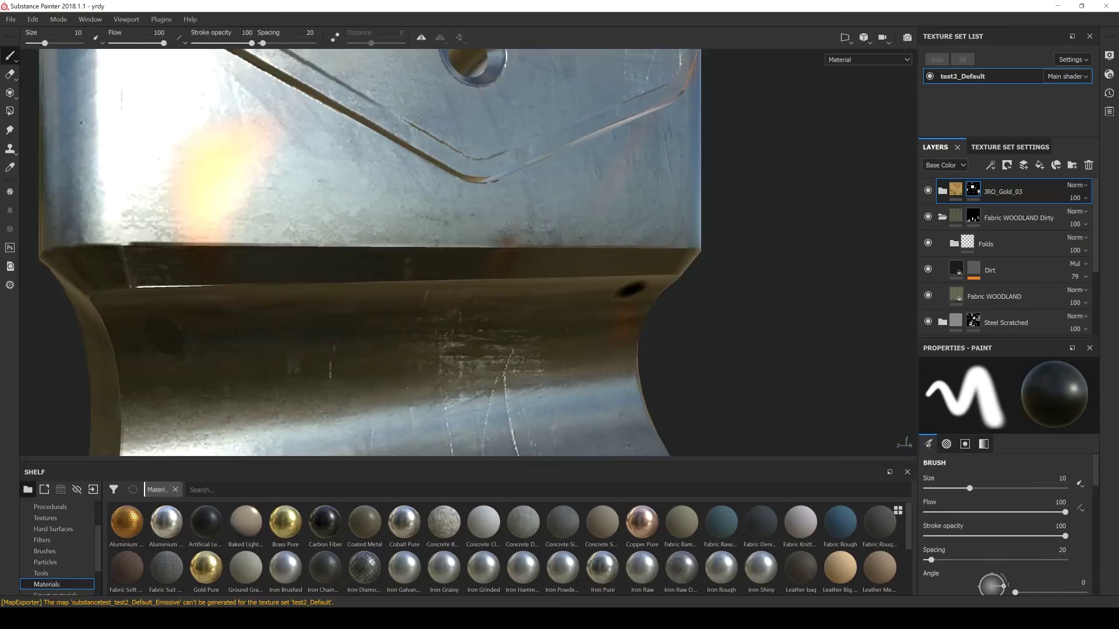
scroll(667, 289, down, 6)
alt+drag(640, 232, 672, 298)
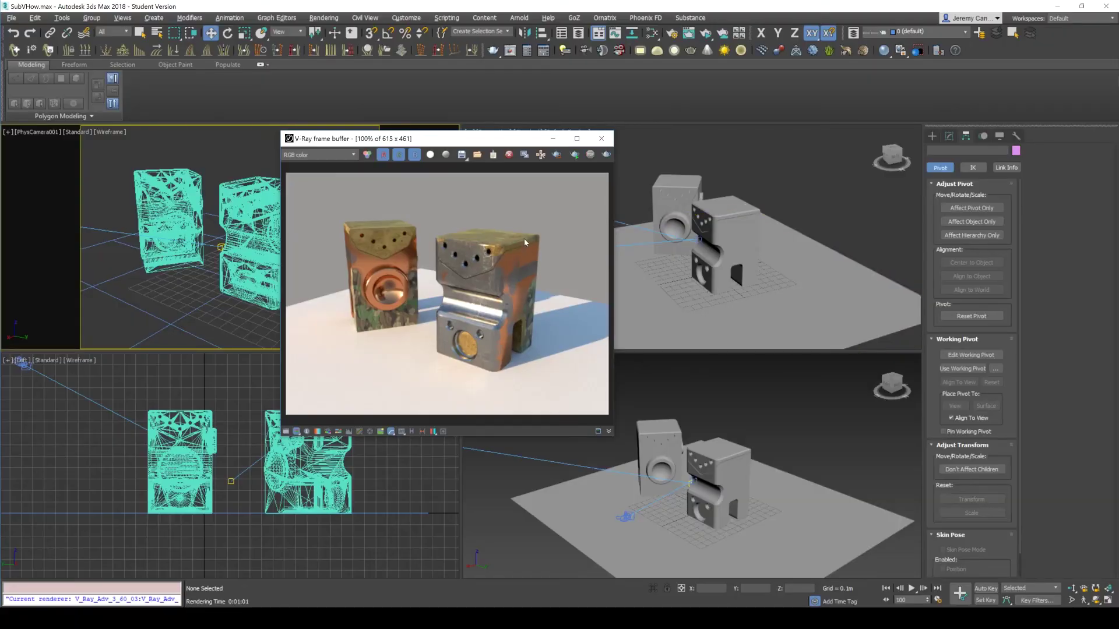
drag(523, 139, 506, 137)
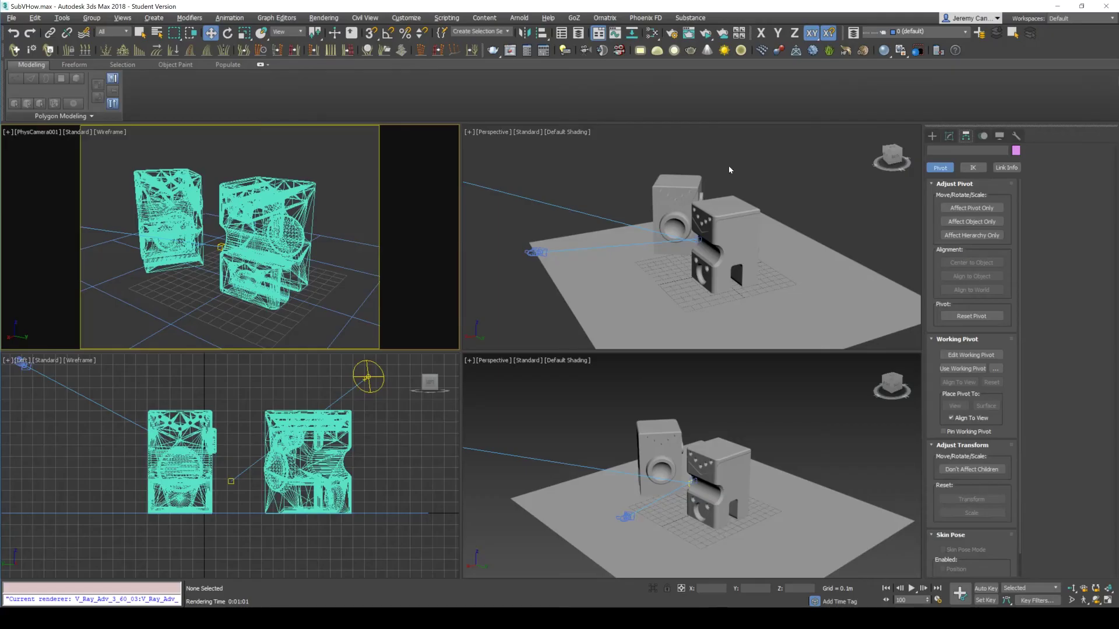
Render PhysCamera001 with V-Ray at 1920 x 1080 and reposition the frame buffer to show the whole image
key(F10)
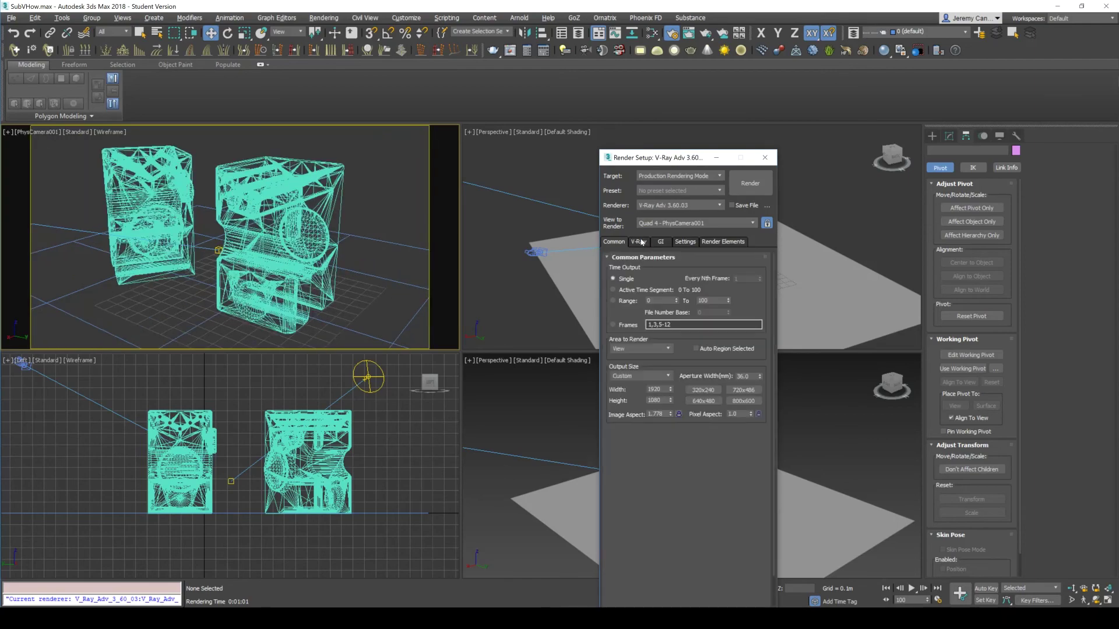
click(756, 189)
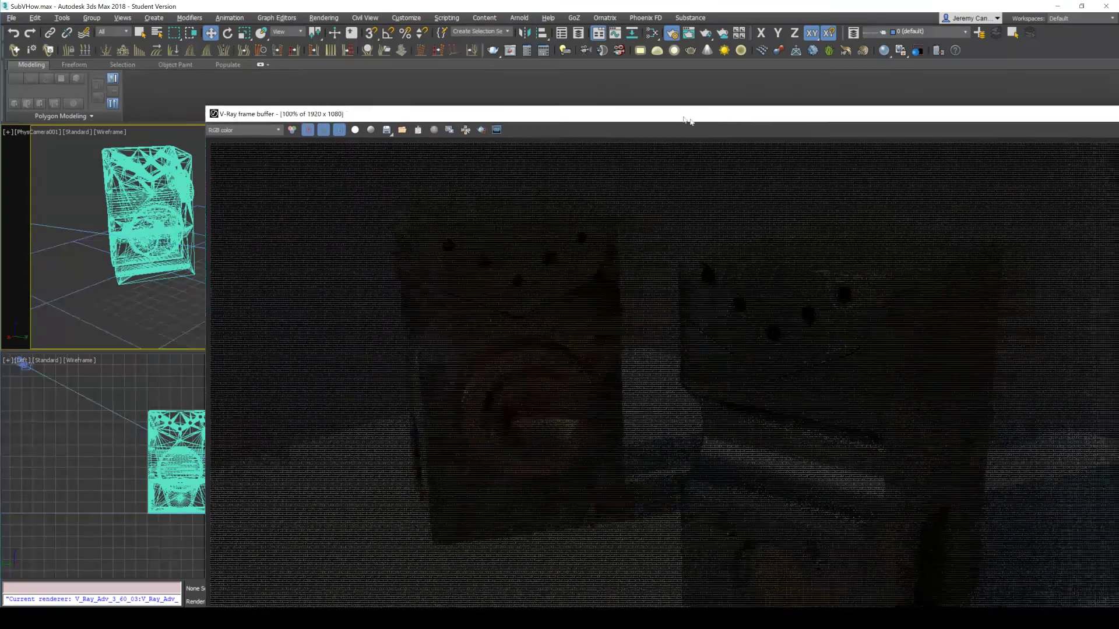
drag(684, 119, 547, 16)
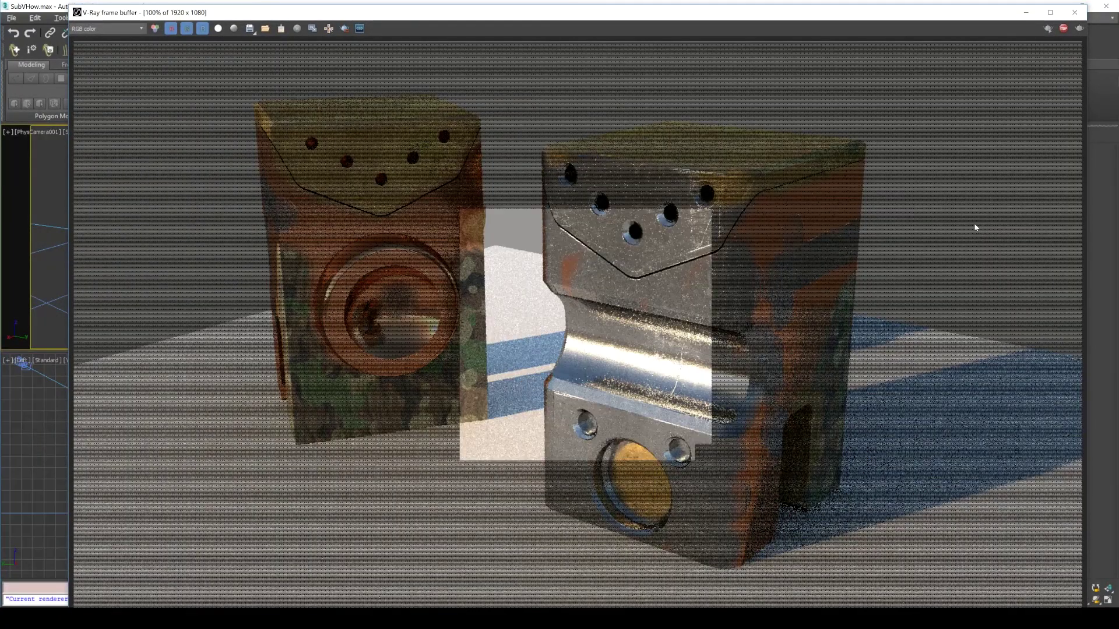